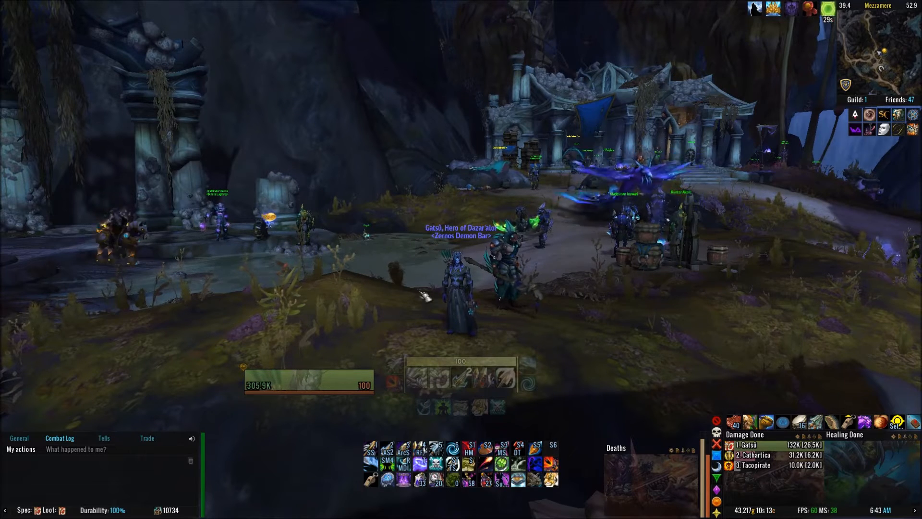
# - Check the installed addons list from the game menu and close it again
pyautogui.press('Escape')
pyautogui.press('Escape')
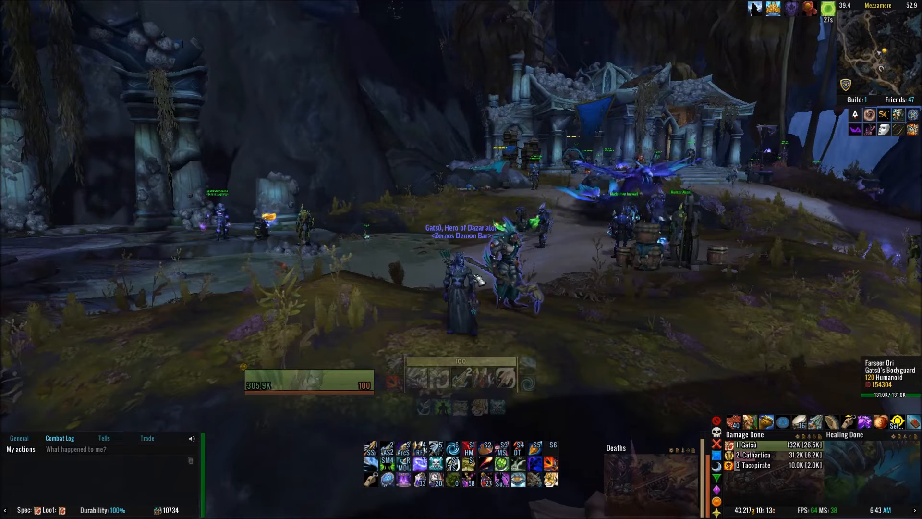
pyautogui.press('Escape')
pyautogui.click(460, 276)
pyautogui.scroll(-4, 461, 252)
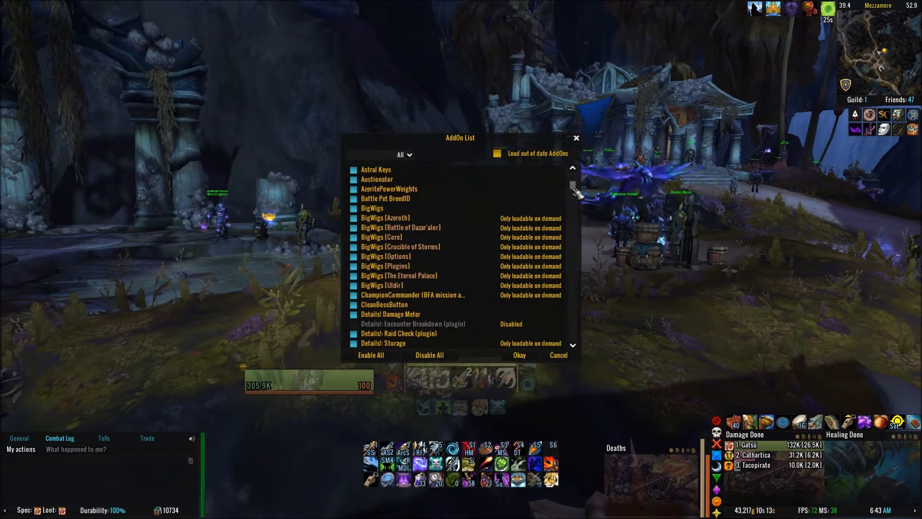
pyautogui.scroll(-4, 461, 252)
pyautogui.scroll(-4, 461, 252)
pyautogui.scroll(-3, 504, 252)
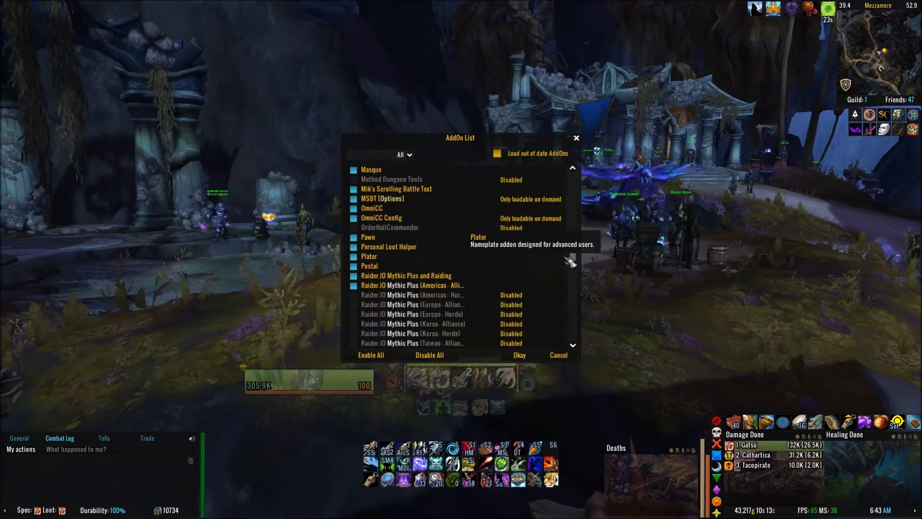
pyautogui.scroll(-3, 568, 267)
pyautogui.scroll(-2, 568, 284)
pyautogui.scroll(-3, 567, 289)
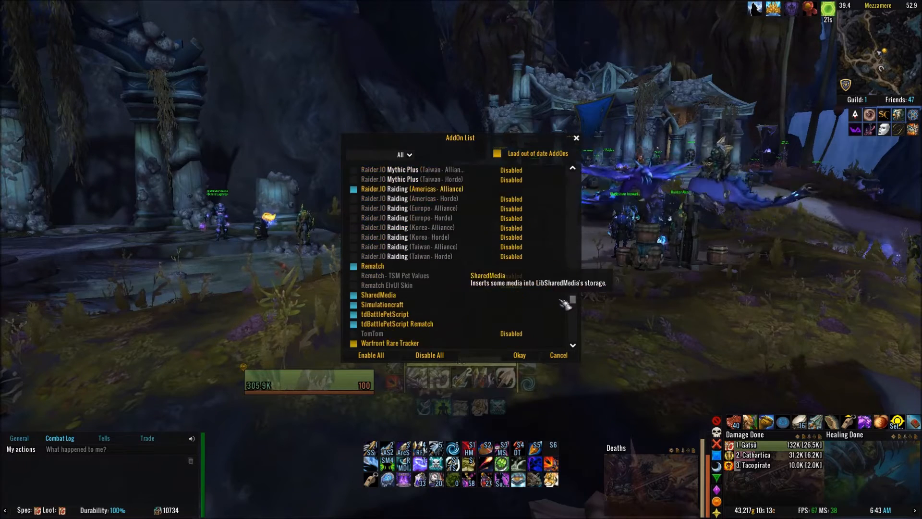
pyautogui.scroll(-2, 566, 302)
pyautogui.scroll(-2, 566, 313)
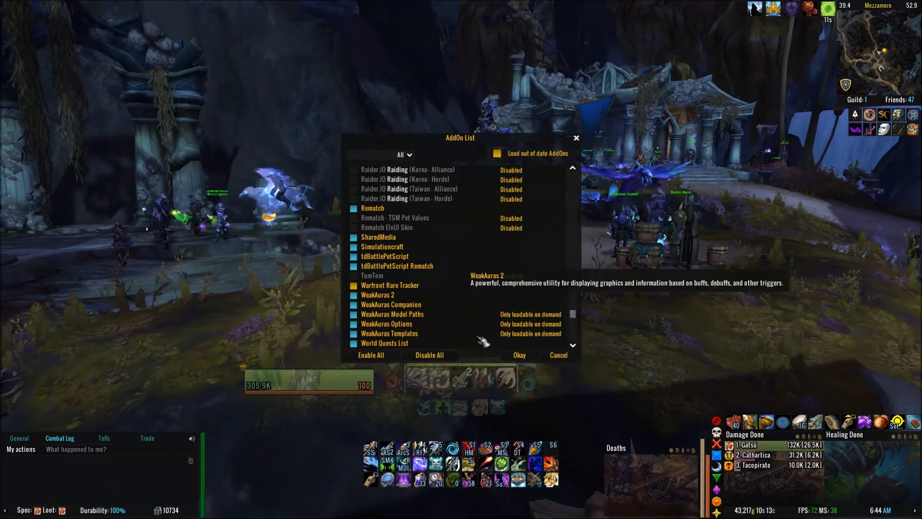
pyautogui.click(520, 354)
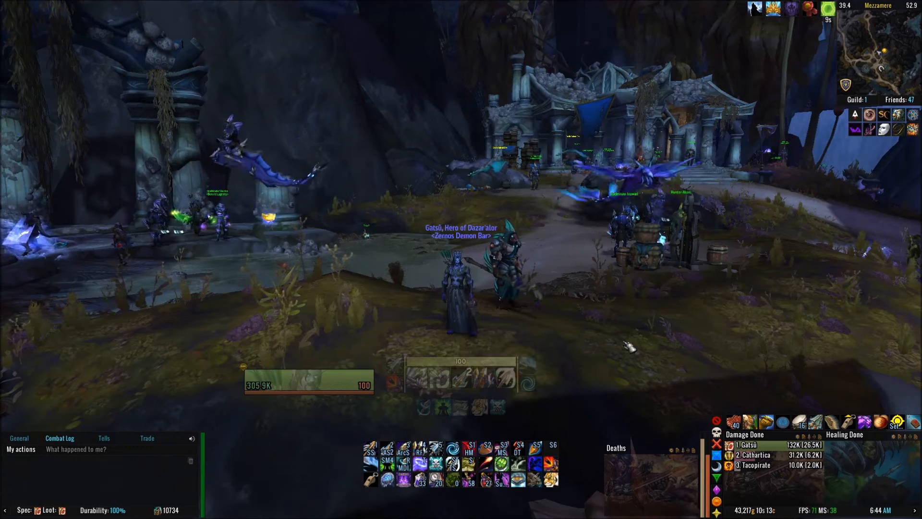
pyautogui.write('/')
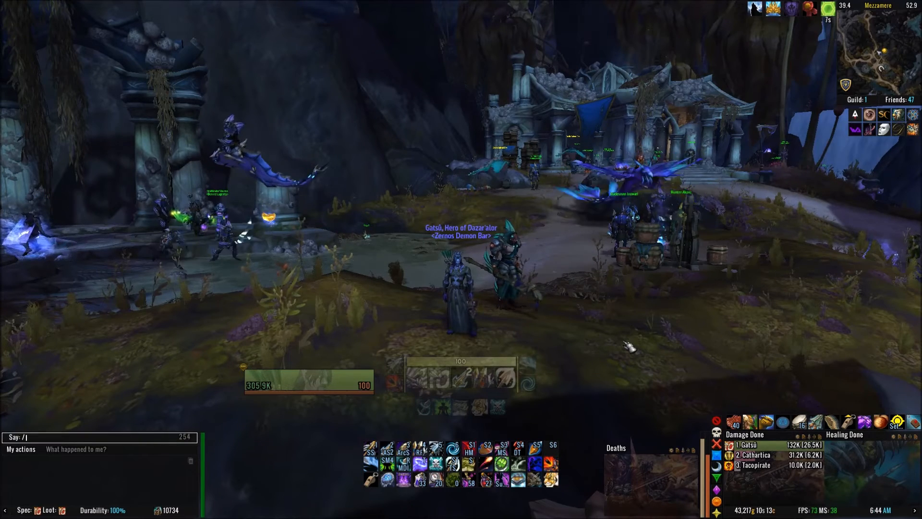
pyautogui.write('sim')
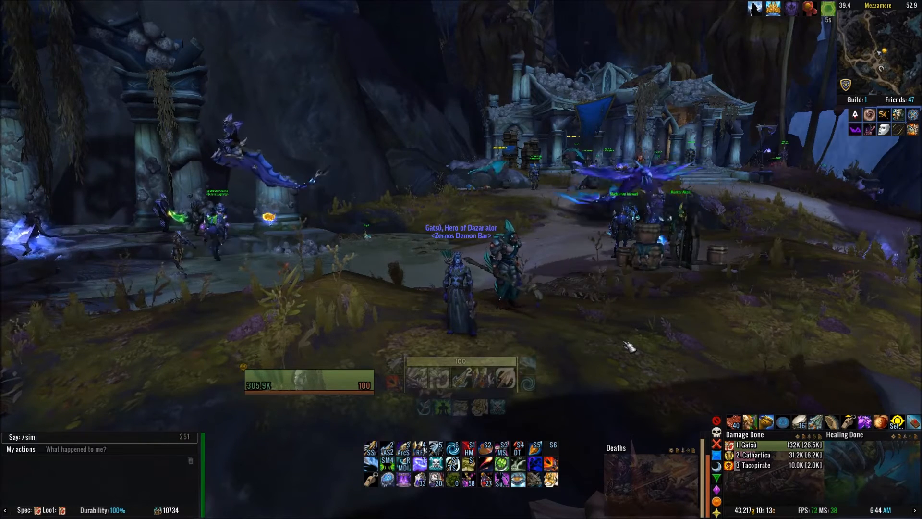
pyautogui.write('c')
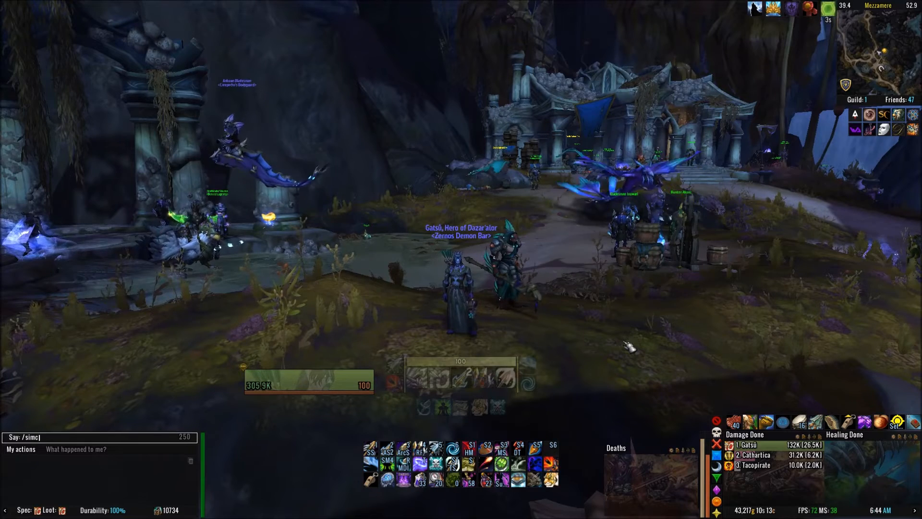
# - Run the SimulationCraft export command, select all of the export text and close its window
pyautogui.press('Return')
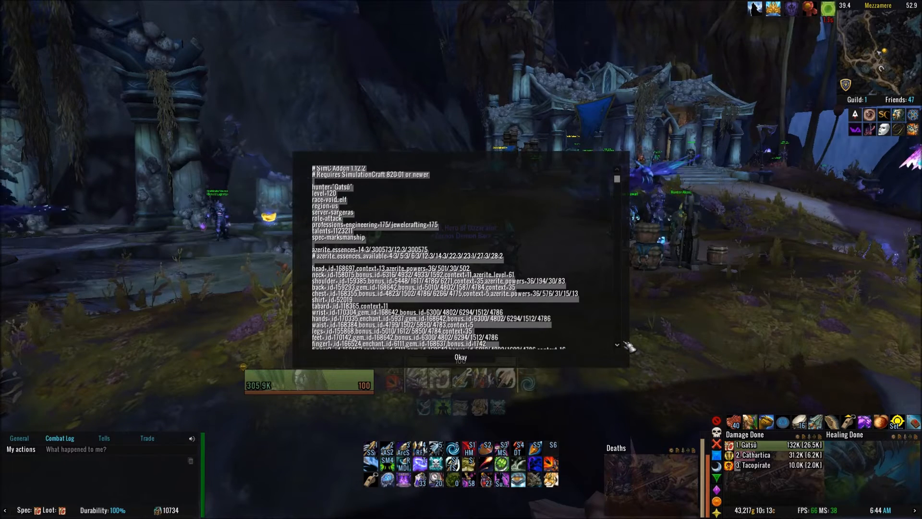
pyautogui.click(512, 204)
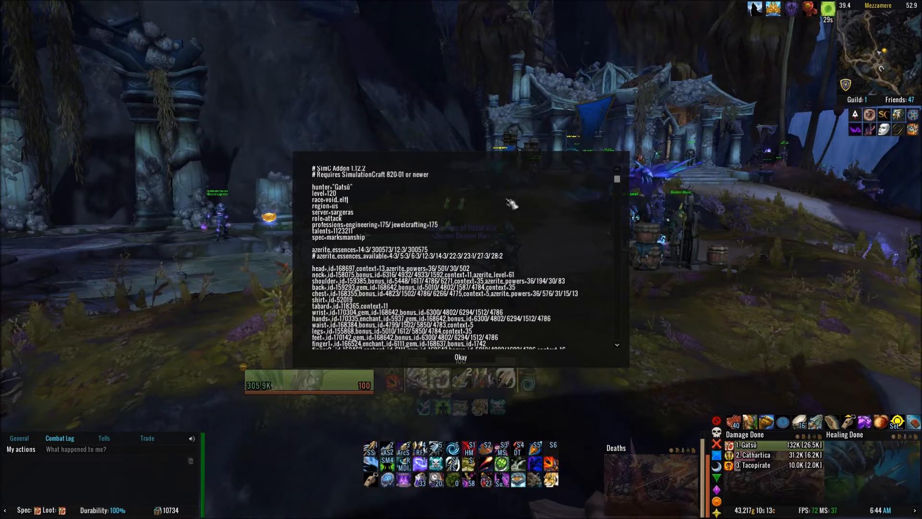
pyautogui.moveTo(510, 162); pyautogui.dragTo(501, 69)
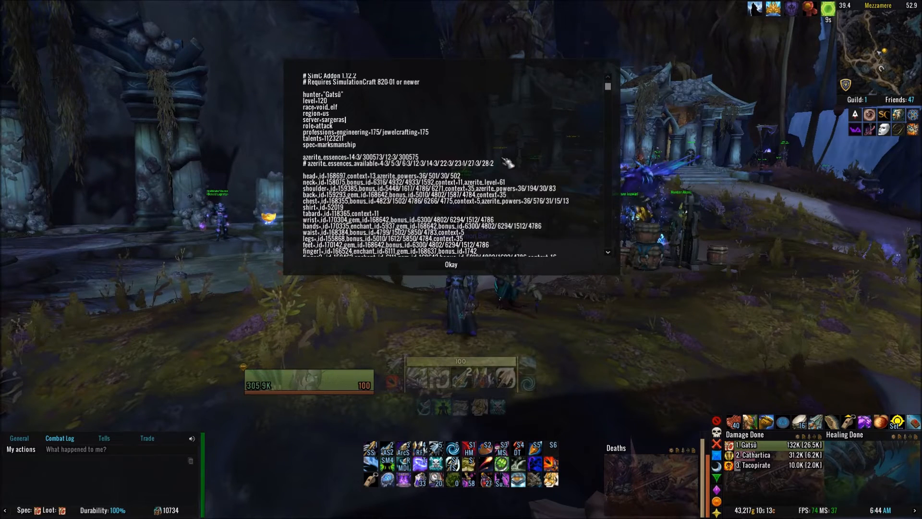
pyautogui.scroll(-4, 508, 163)
pyautogui.scroll(-3, 507, 163)
pyautogui.scroll(-3, 507, 163)
pyautogui.scroll(-3, 507, 162)
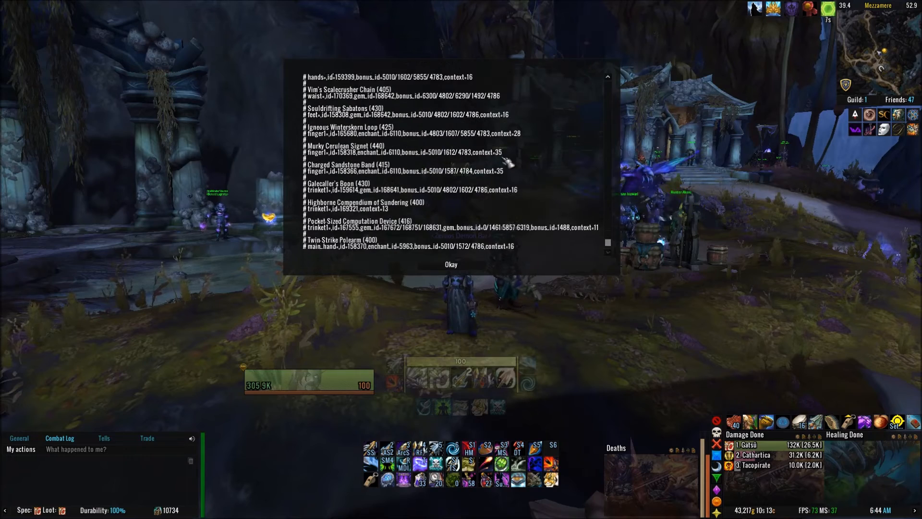
pyautogui.scroll(4, 507, 163)
pyautogui.scroll(4, 507, 163)
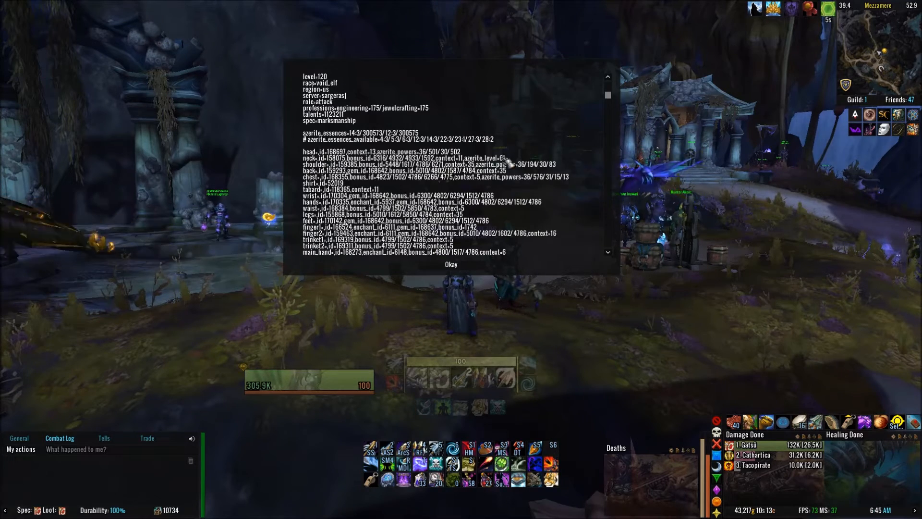
pyautogui.scroll(2, 507, 163)
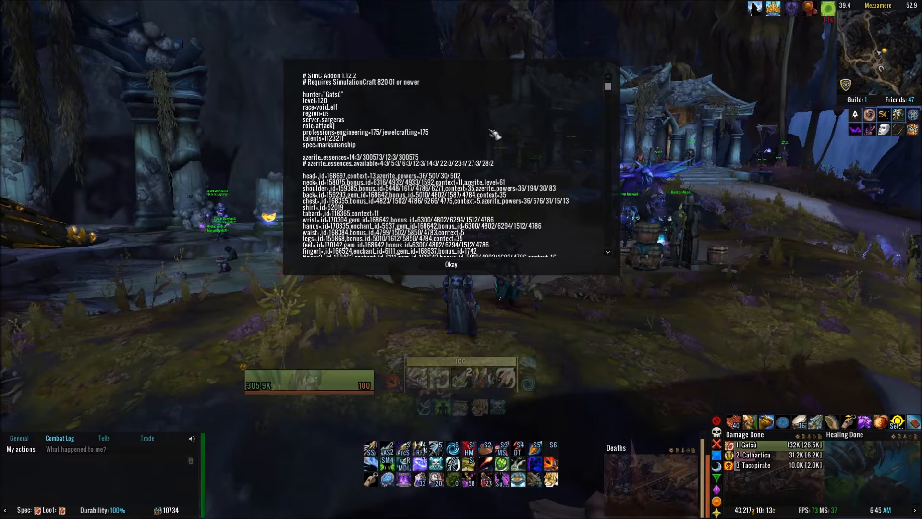
pyautogui.hotkey('ctrl', 'a')
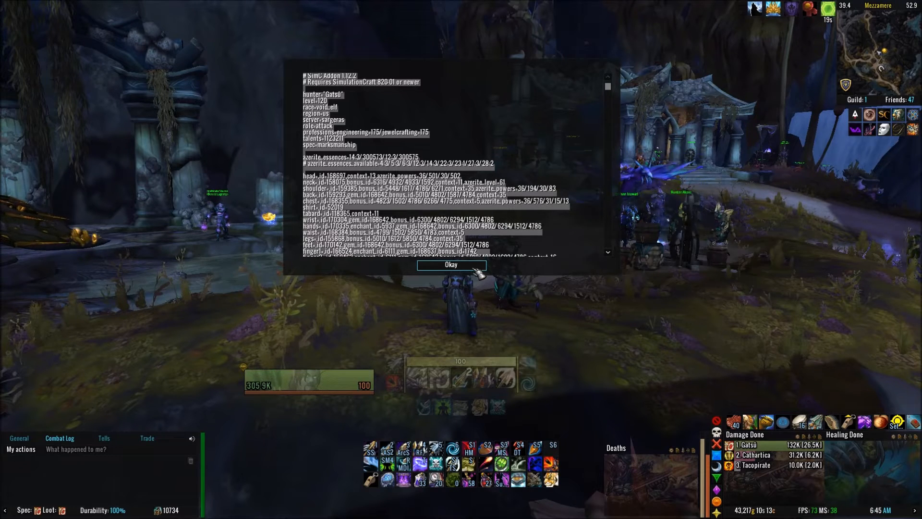
pyautogui.click(451, 265)
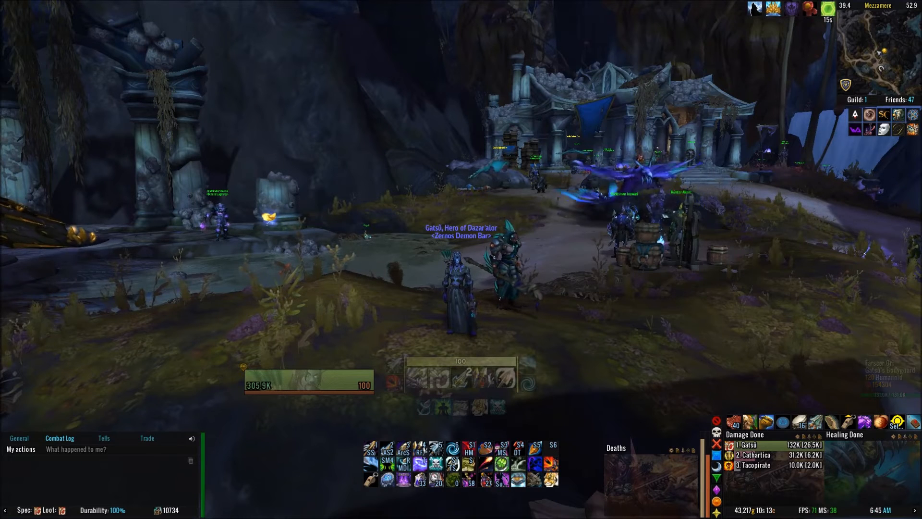
# - Switch to the browser showing the Raidbots Simbot page with its simulation types
pyautogui.hotkey('alt', 'Tab')
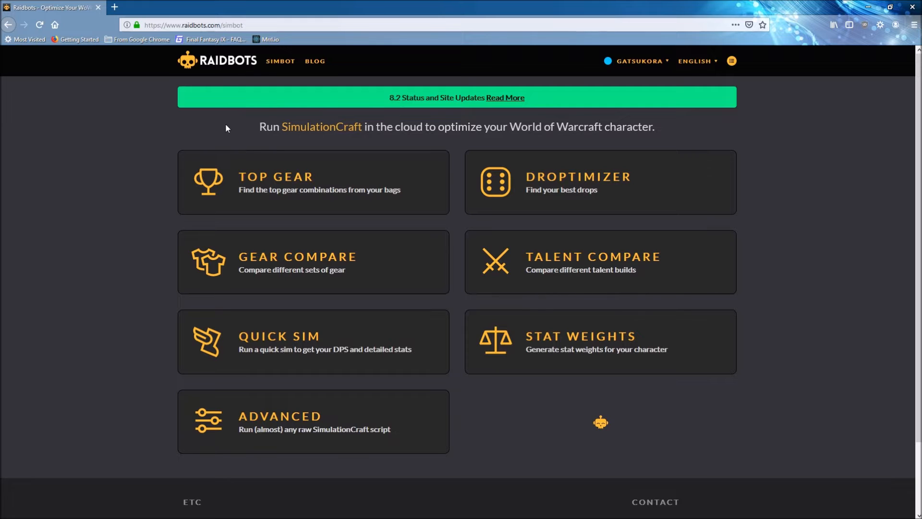
pyautogui.click(224, 25)
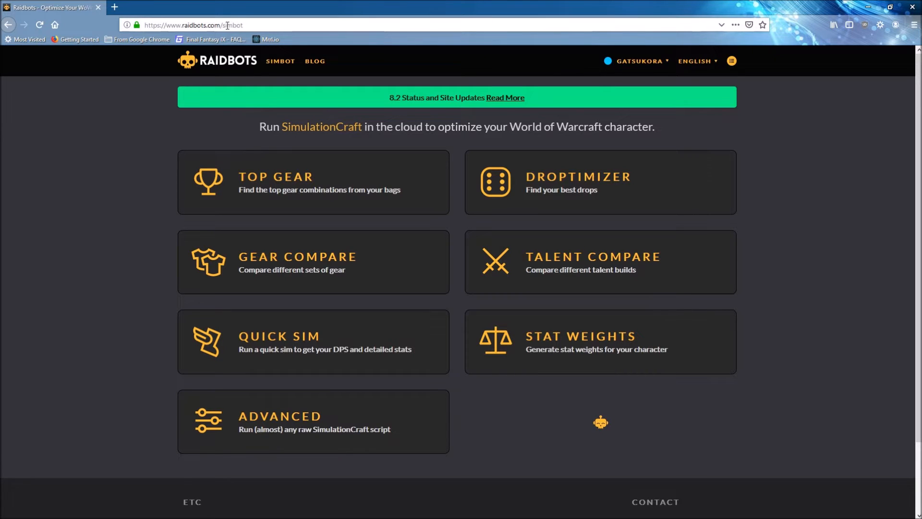
pyautogui.click(142, 225)
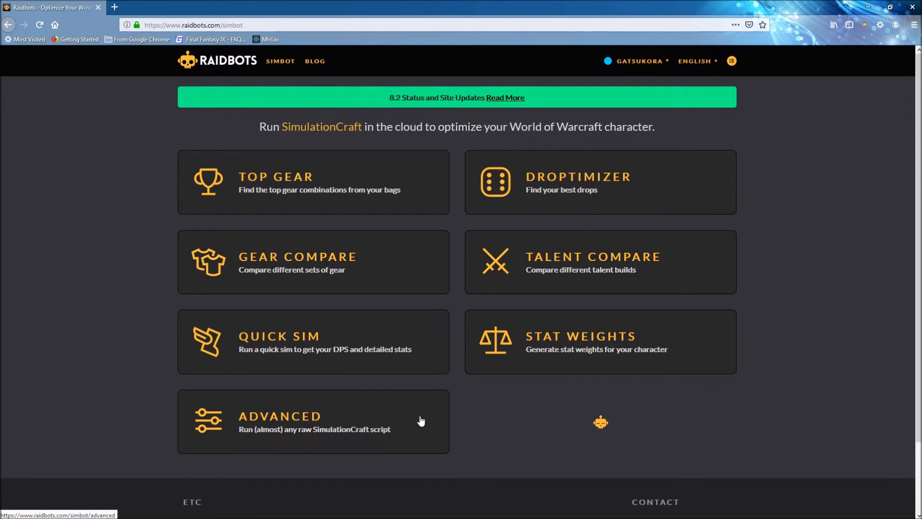
pyautogui.click(362, 180)
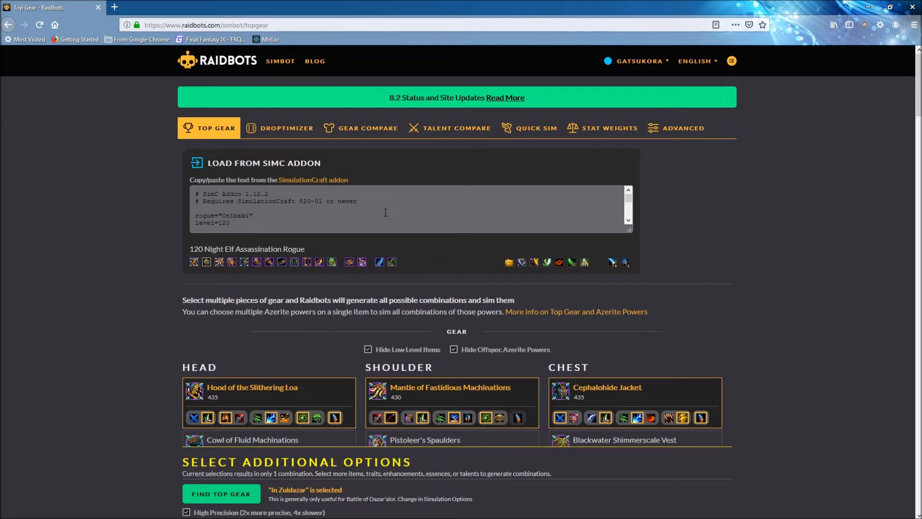
# - Replace the old SimC export with the Void Elf Marksmanship Hunter's pasted export
pyautogui.hotkey('ctrl', 'a')
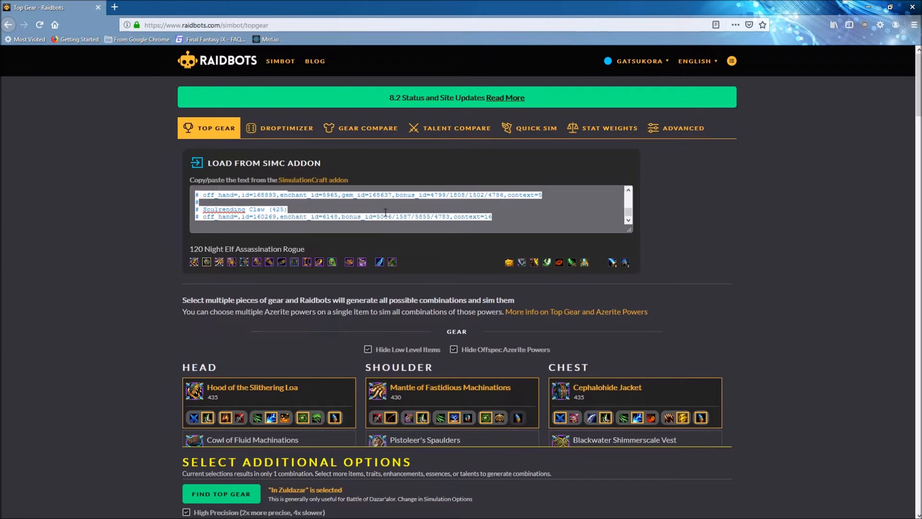
pyautogui.press('Delete')
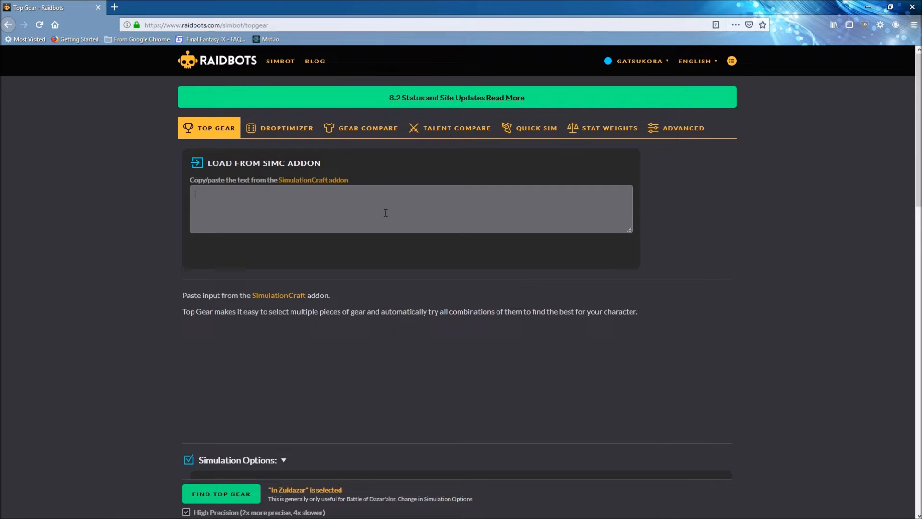
pyautogui.hotkey('ctrl', 'v')
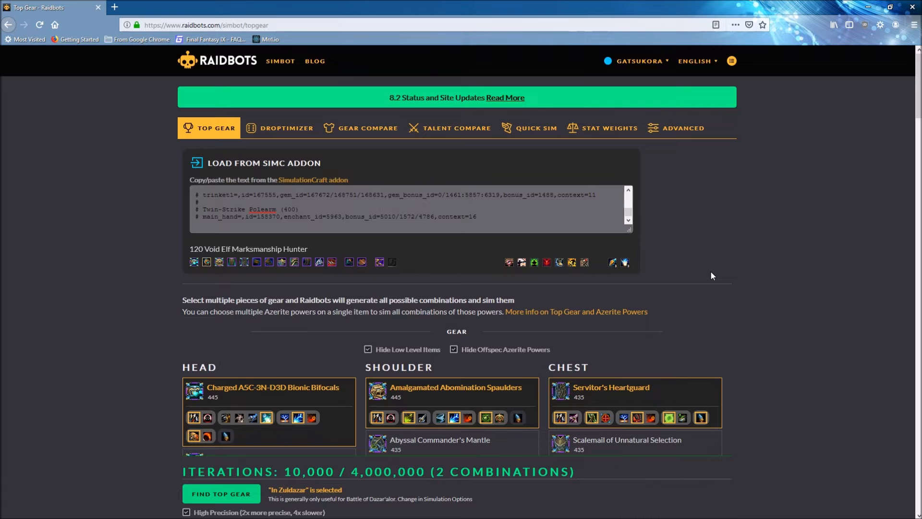
pyautogui.scroll(-3, 706, 270)
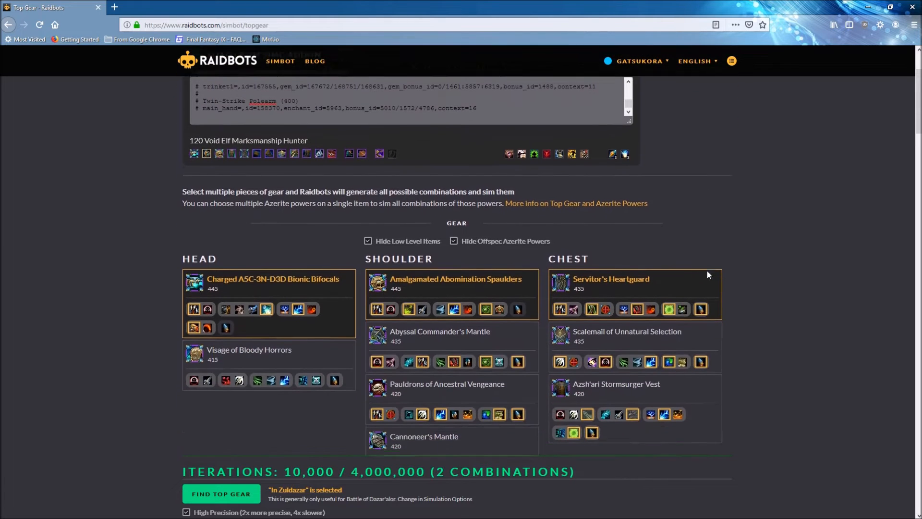
pyautogui.scroll(-2, 707, 270)
pyautogui.scroll(-2, 706, 270)
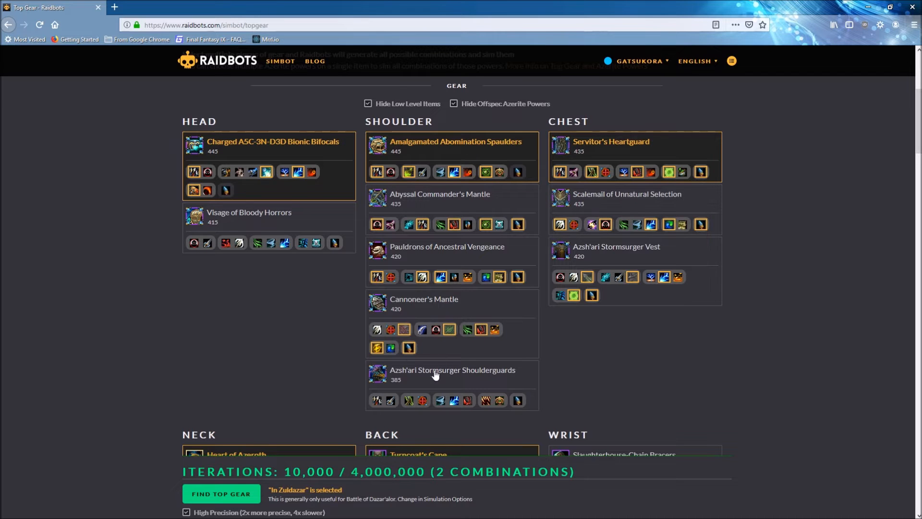
pyautogui.scroll(-1, 752, 354)
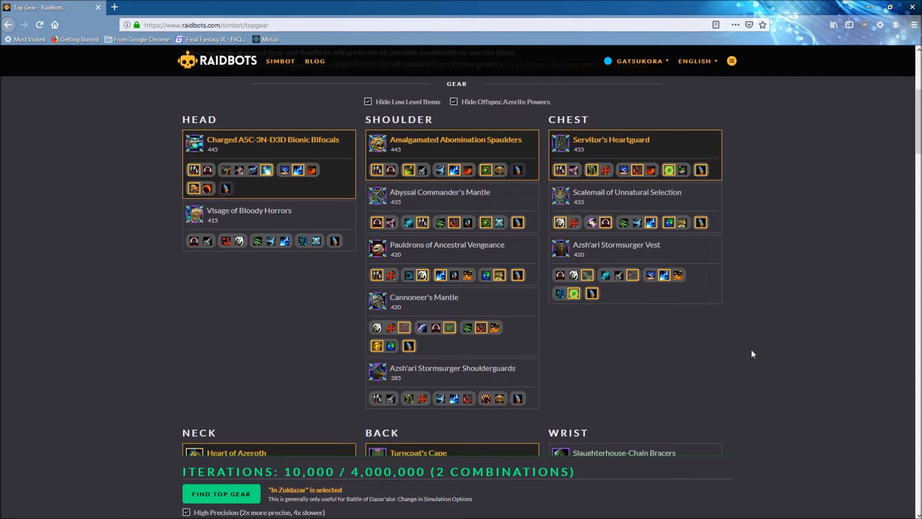
pyautogui.scroll(-4, 751, 354)
pyautogui.scroll(-2, 751, 348)
pyautogui.scroll(-2, 749, 345)
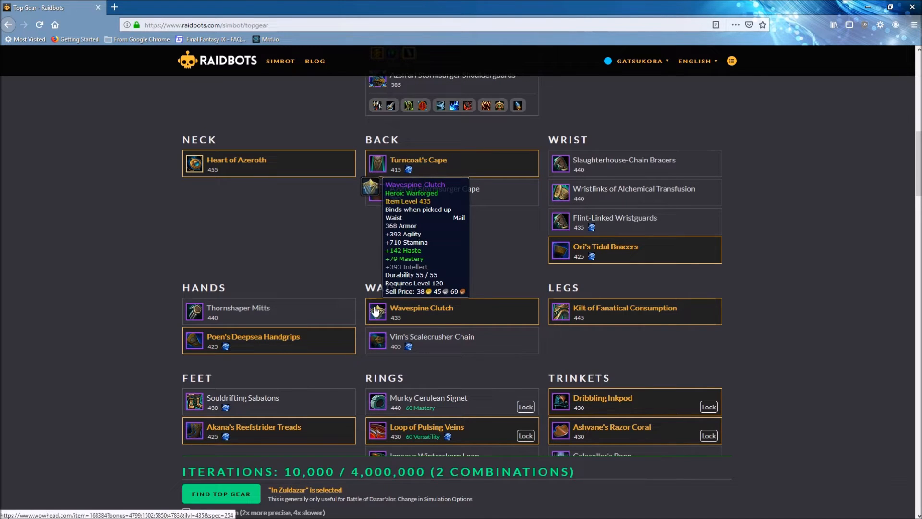
pyautogui.moveTo(377, 340)
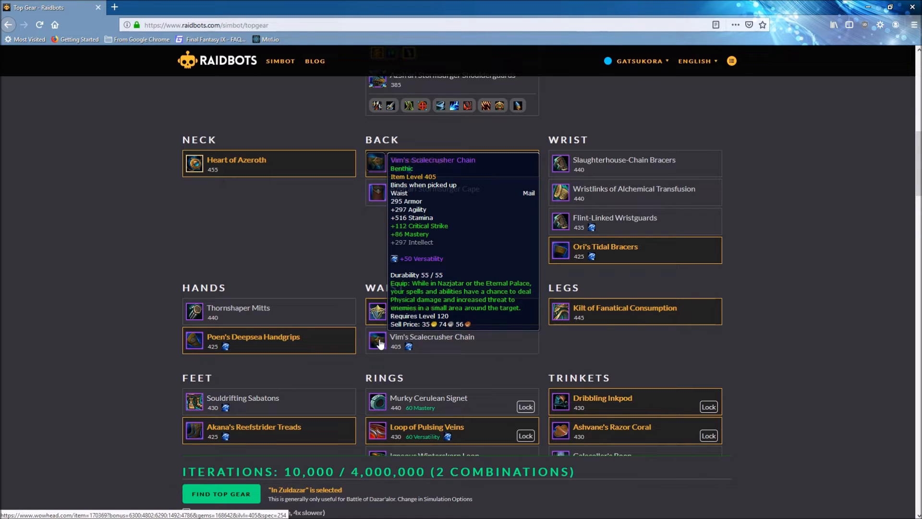
# - Add Vim's Scalecrusher Chain, Flint-Linked Wristguards, Slaughterhouse-Chain Bracers, Souldrifting Sabatons and Igneous Winterskorn Loop to the comparison
pyautogui.click(481, 341)
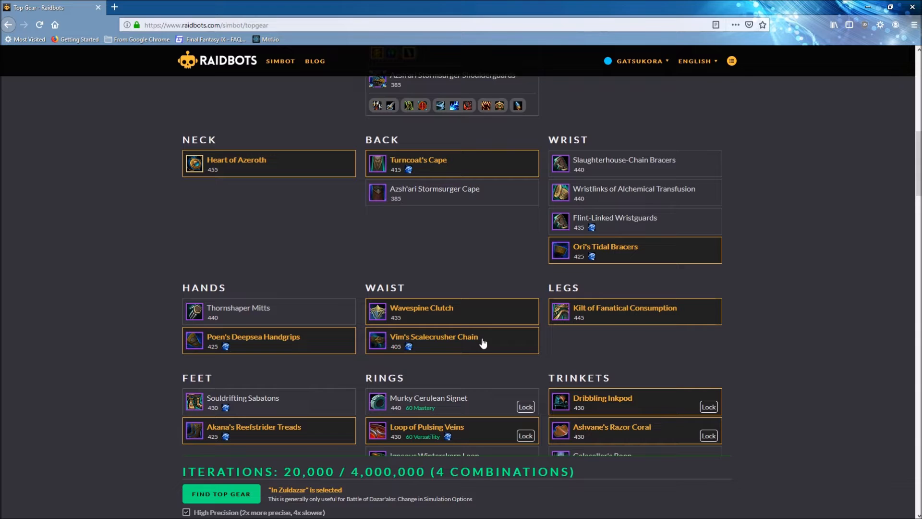
pyautogui.click(669, 223)
pyautogui.click(625, 163)
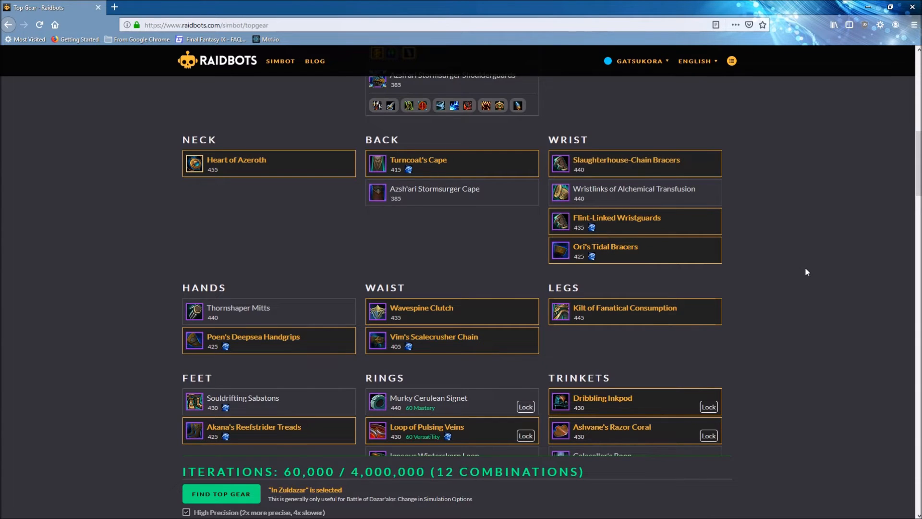
pyautogui.scroll(-3, 804, 267)
pyautogui.scroll(-3, 805, 267)
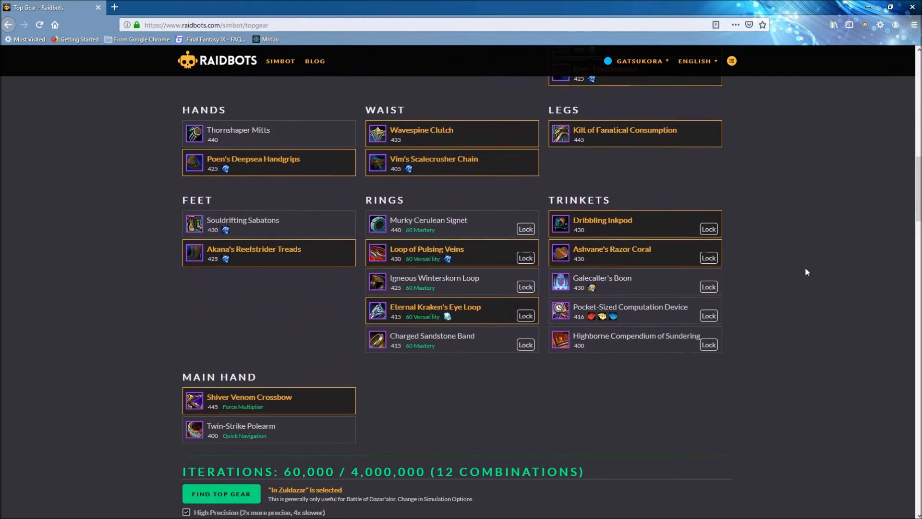
pyautogui.scroll(-2, 804, 267)
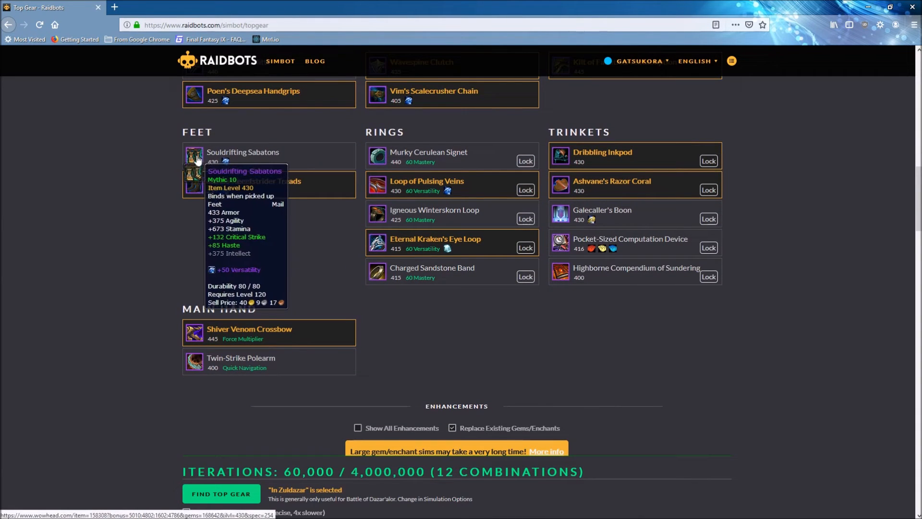
pyautogui.click(281, 156)
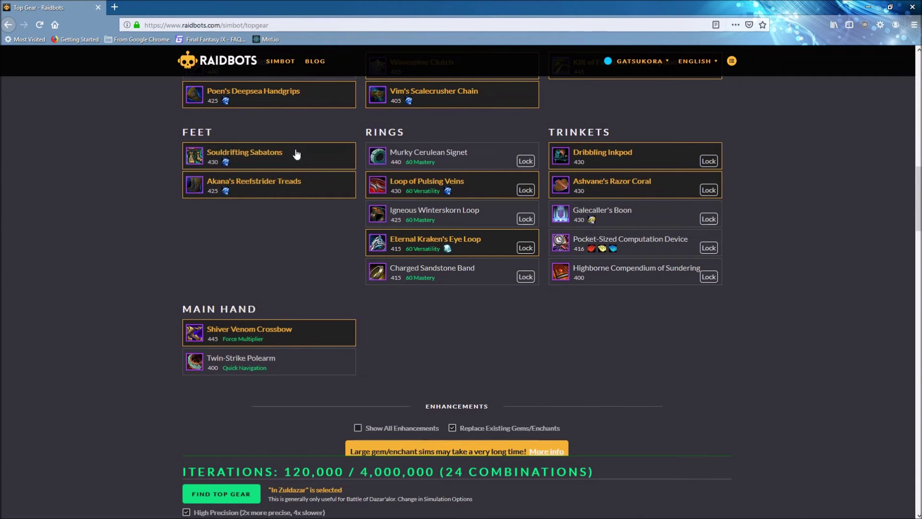
pyautogui.click(472, 212)
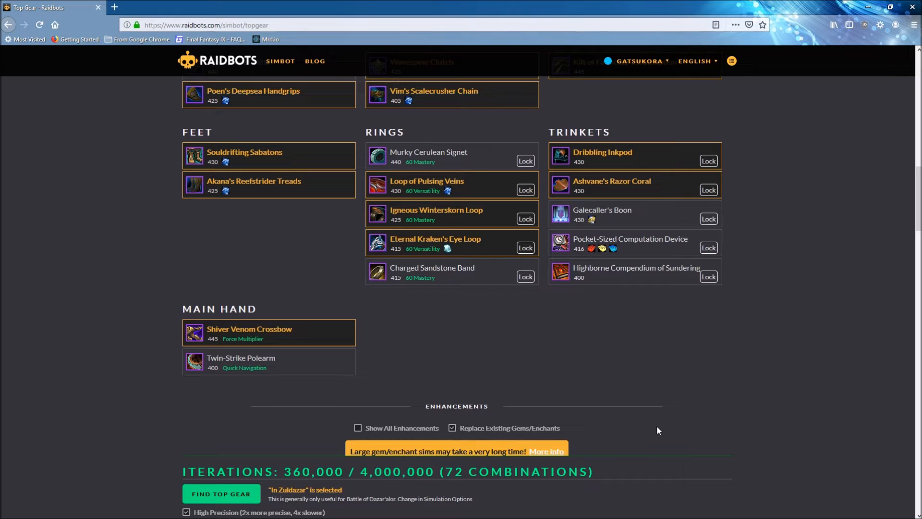
pyautogui.scroll(-5, 667, 292)
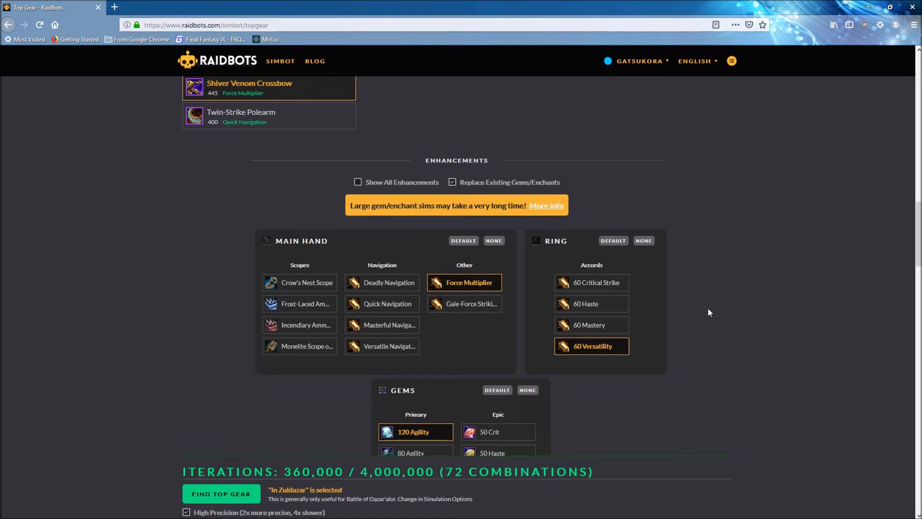
# - Toggle the 60 Critical Strike, Haste and Mastery ring enchants off and back on, reaching 720 combinations
pyautogui.click(591, 282)
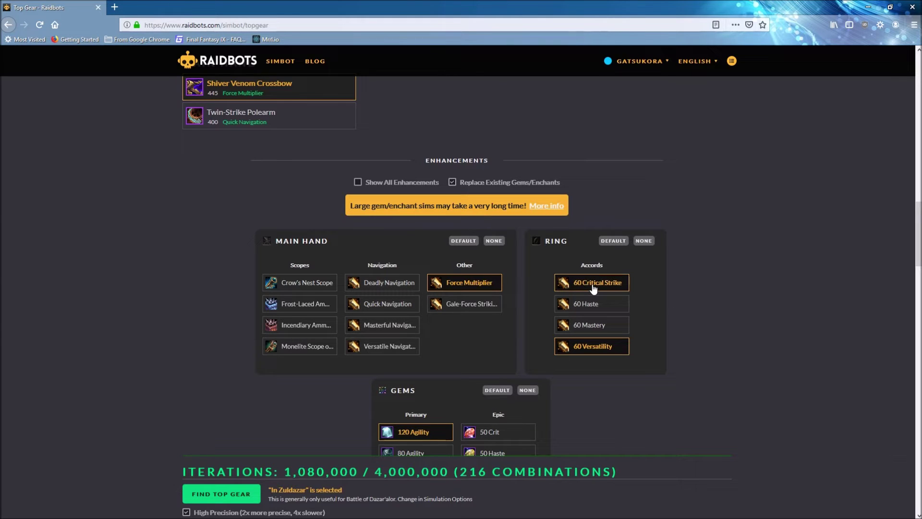
pyautogui.click(614, 312)
pyautogui.click(614, 331)
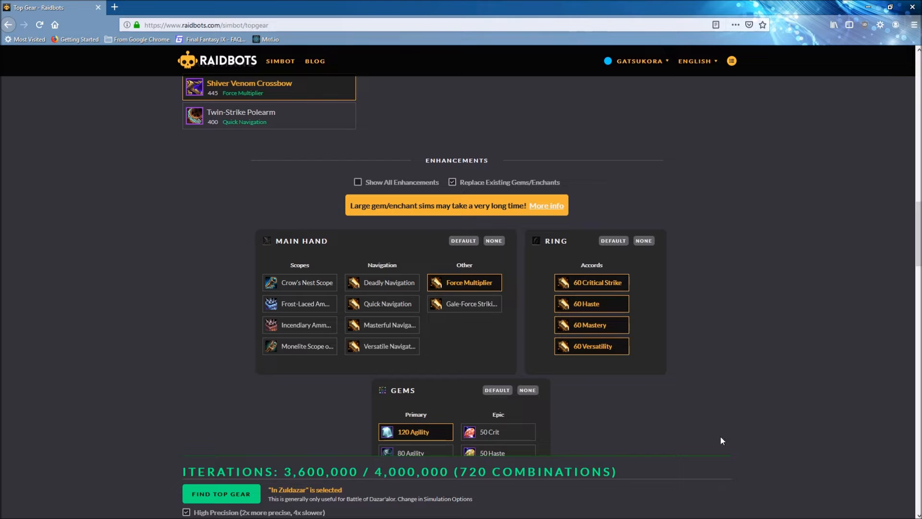
pyautogui.click(600, 328)
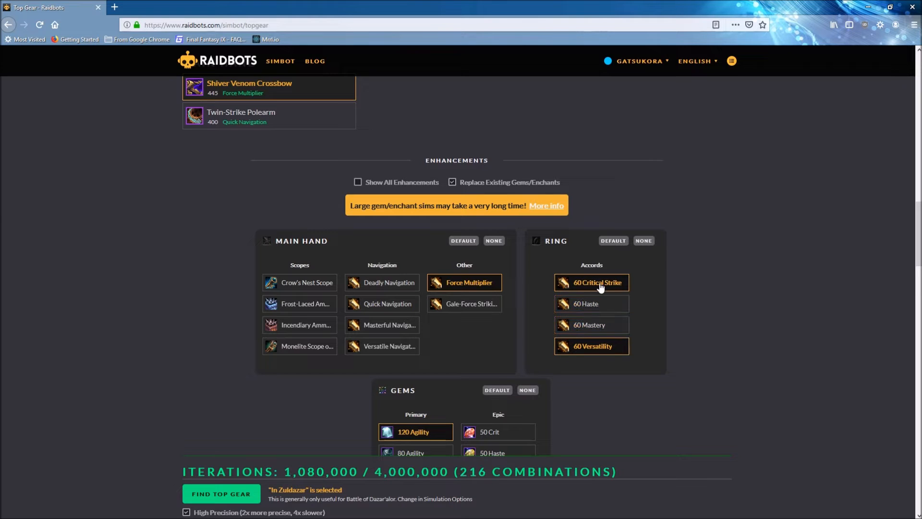
pyautogui.click(602, 303)
pyautogui.click(601, 283)
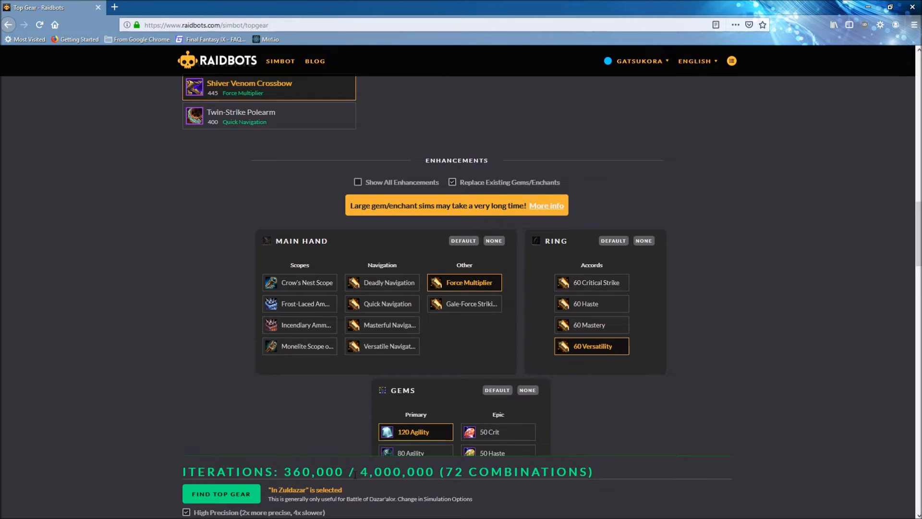
pyautogui.click(590, 288)
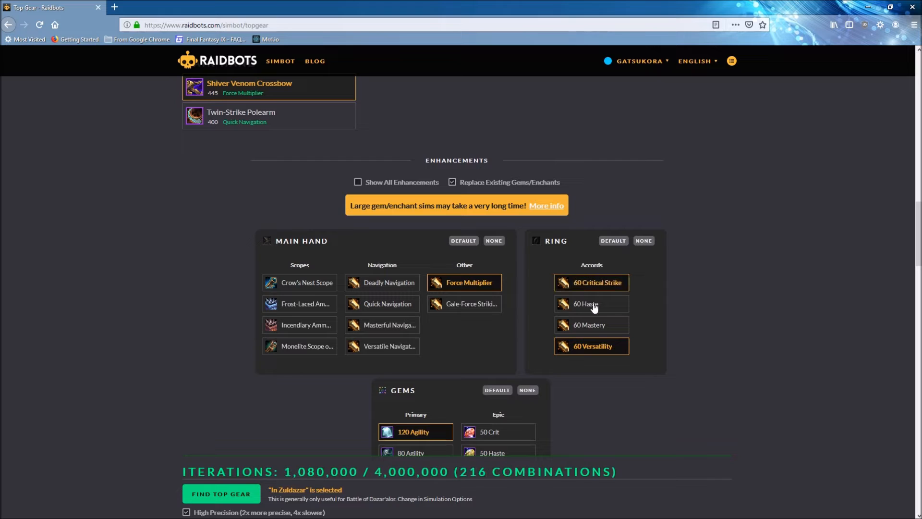
pyautogui.click(594, 306)
pyautogui.click(589, 332)
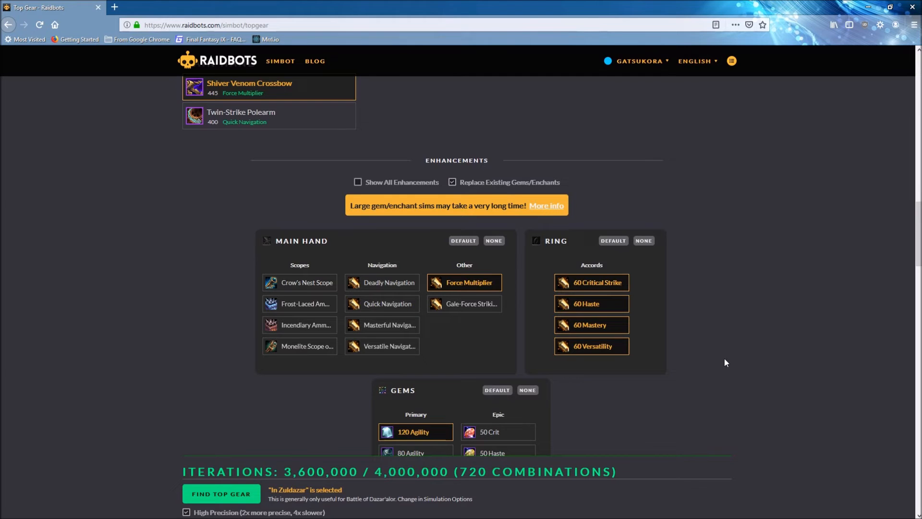
pyautogui.scroll(5, 724, 357)
pyautogui.scroll(3, 724, 357)
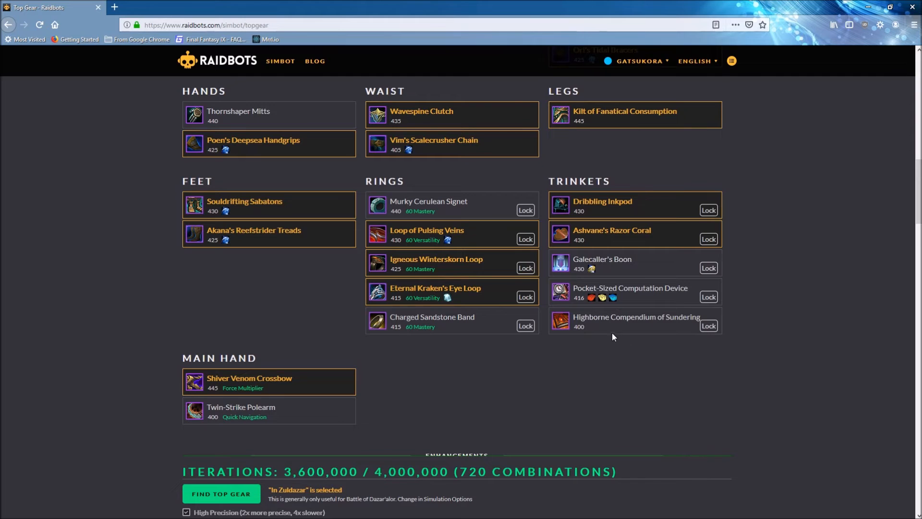
pyautogui.scroll(-5, 612, 337)
pyautogui.scroll(-3, 686, 290)
pyautogui.scroll(-3, 640, 332)
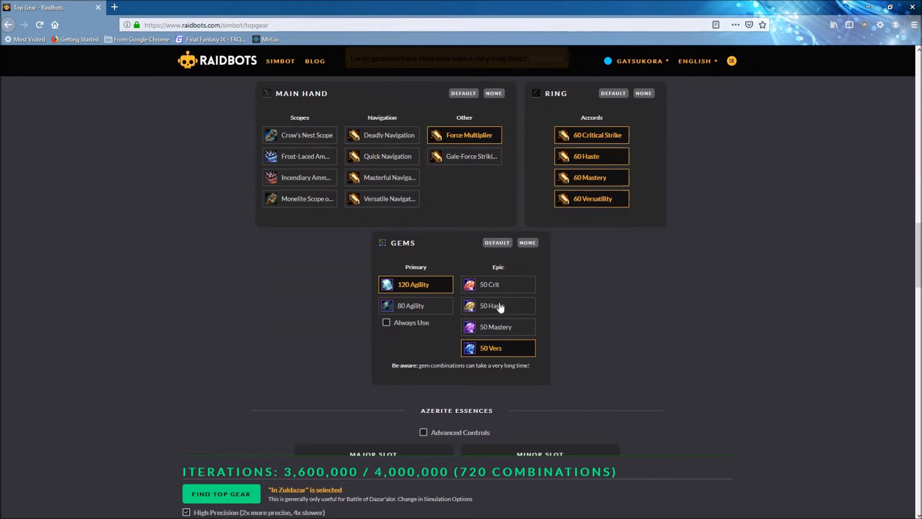
# - Try and drop the 50 Crit gem, then deselect 60 Critical Strike, Haste and Mastery ring enchants for 72 combinations
pyautogui.click(500, 286)
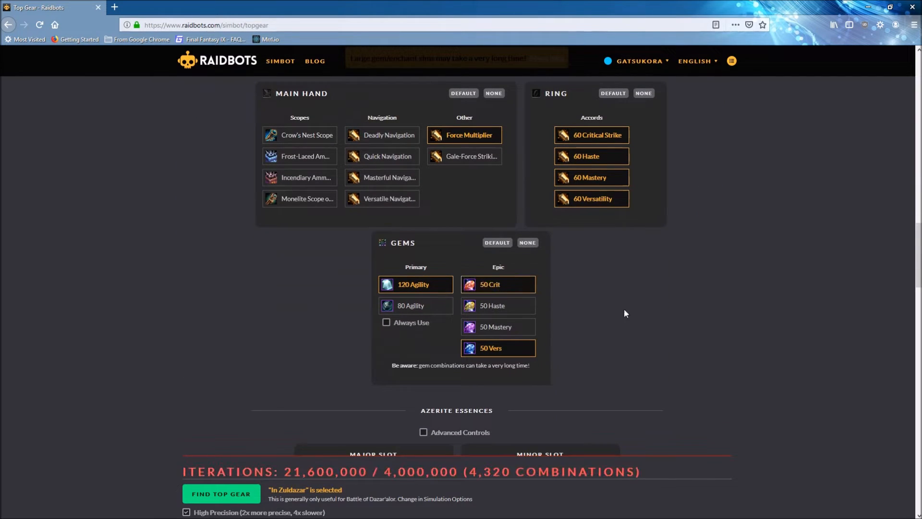
pyautogui.click(497, 287)
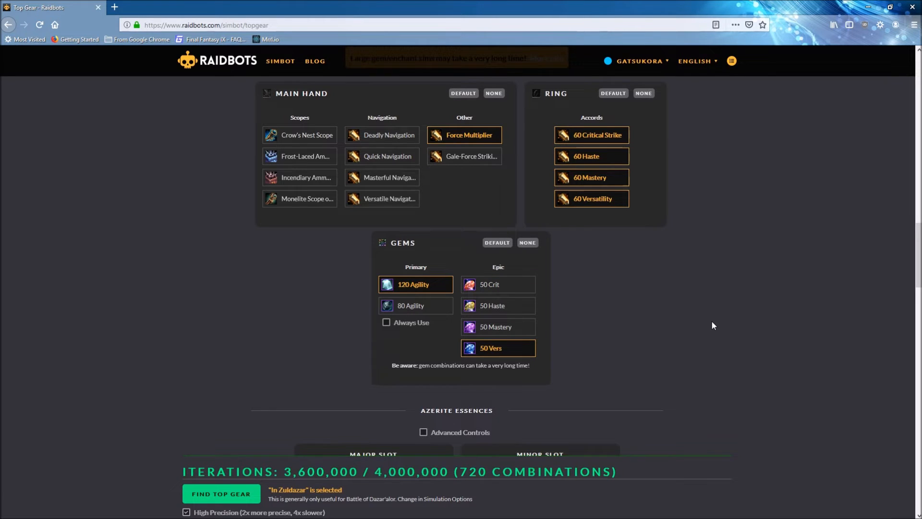
pyautogui.click(591, 135)
pyautogui.click(589, 155)
pyautogui.click(591, 177)
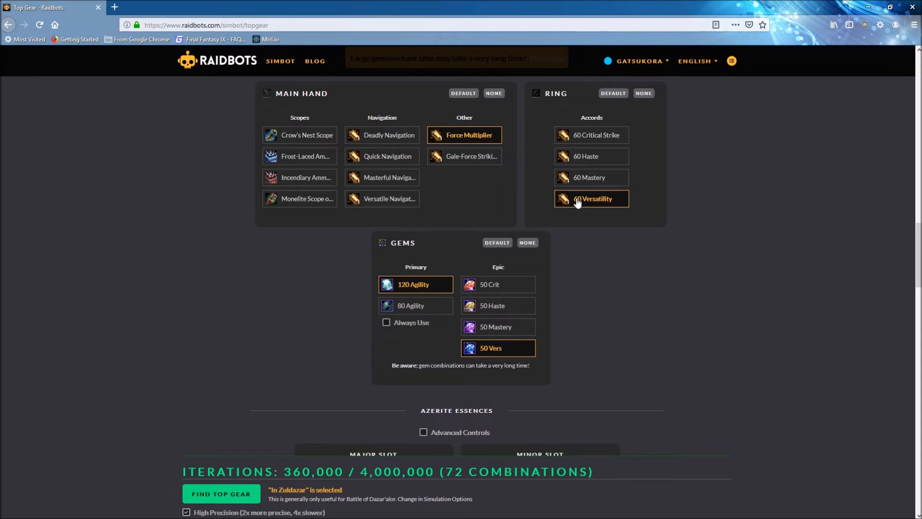
pyautogui.scroll(-3, 686, 271)
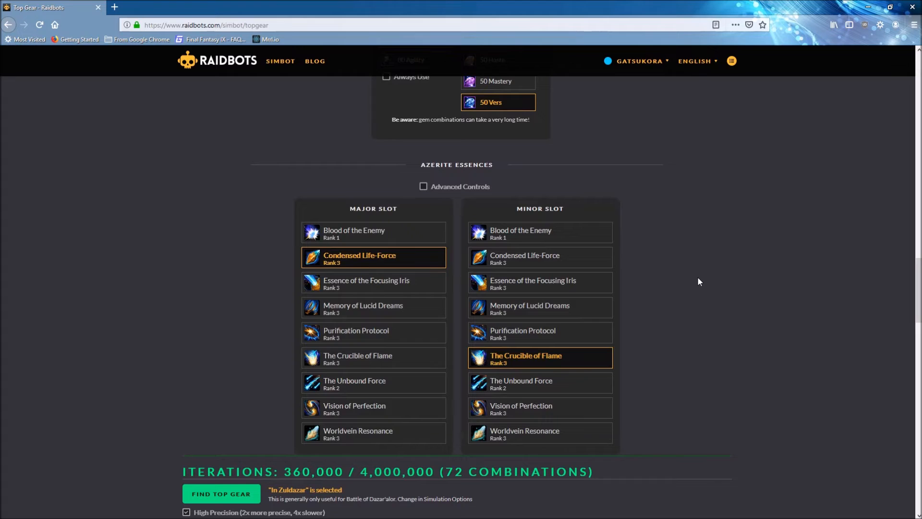
pyautogui.scroll(-1, 697, 281)
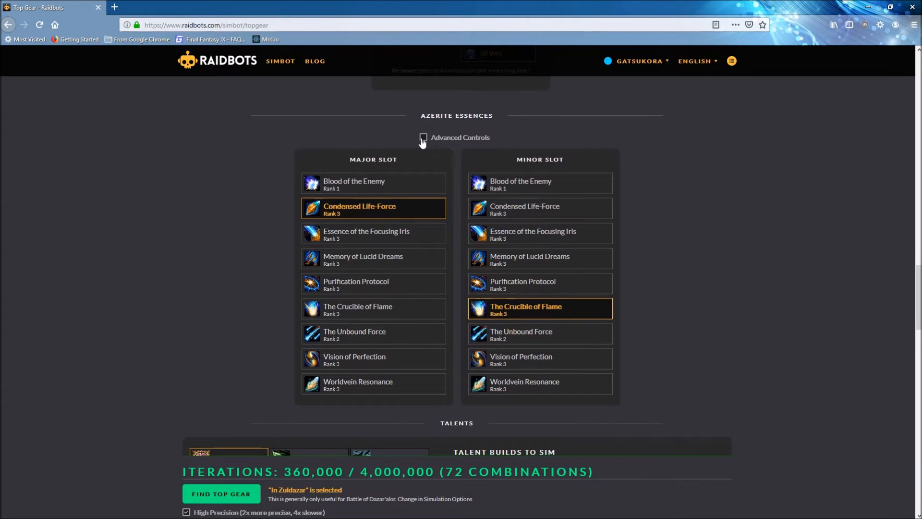
pyautogui.click(423, 137)
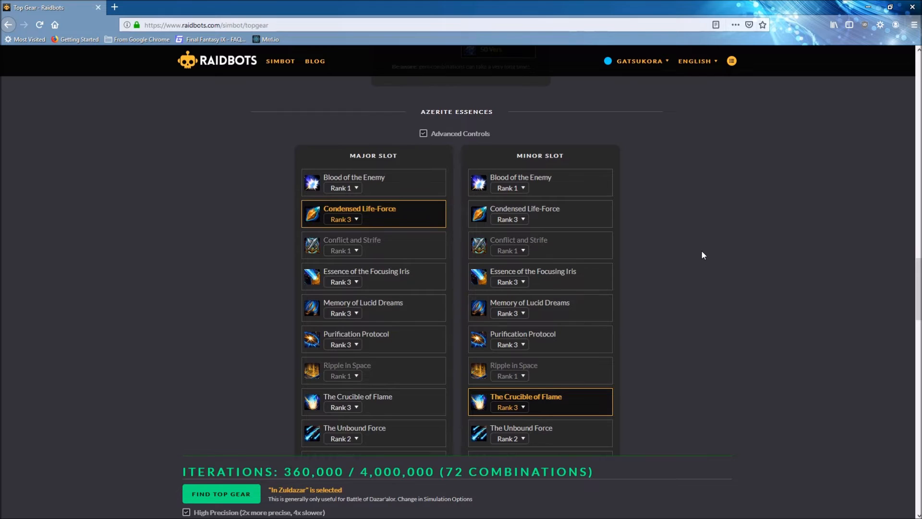
pyautogui.scroll(-1, 701, 250)
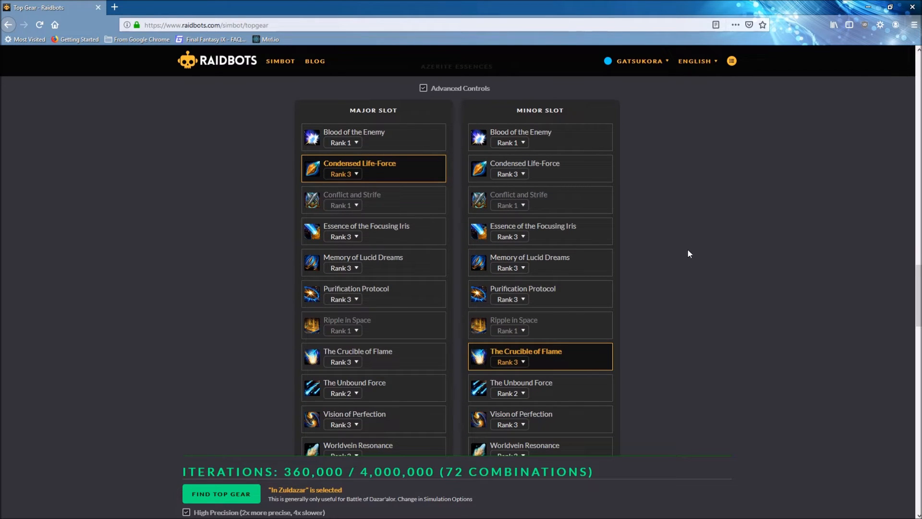
pyautogui.scroll(-2, 714, 273)
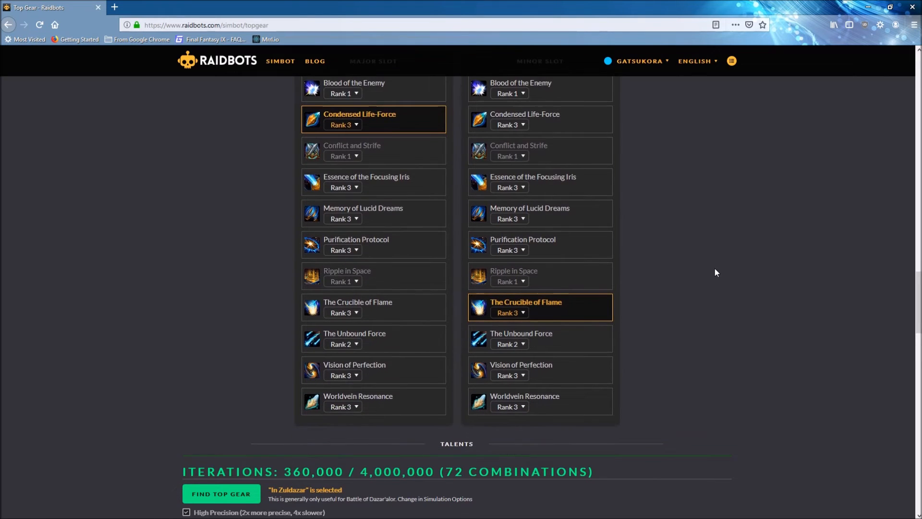
pyautogui.scroll(-3, 714, 268)
pyautogui.scroll(2, 712, 253)
pyautogui.click(522, 282)
pyautogui.click(552, 279)
pyautogui.click(577, 285)
pyautogui.scroll(3, 673, 299)
pyautogui.click(424, 137)
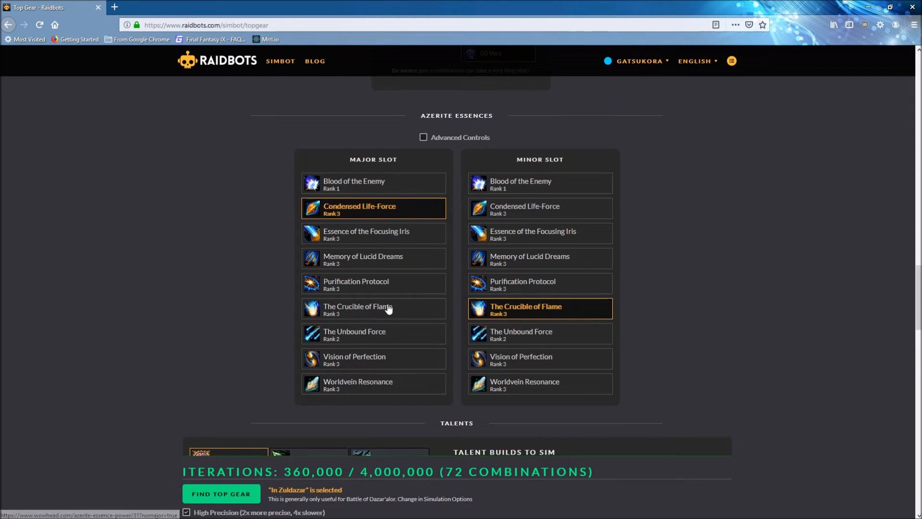
# - Add The Crucible of Flame and Purification Protocol as major essences, Condensed Life-Force and Purification Protocol as minor
pyautogui.click(380, 309)
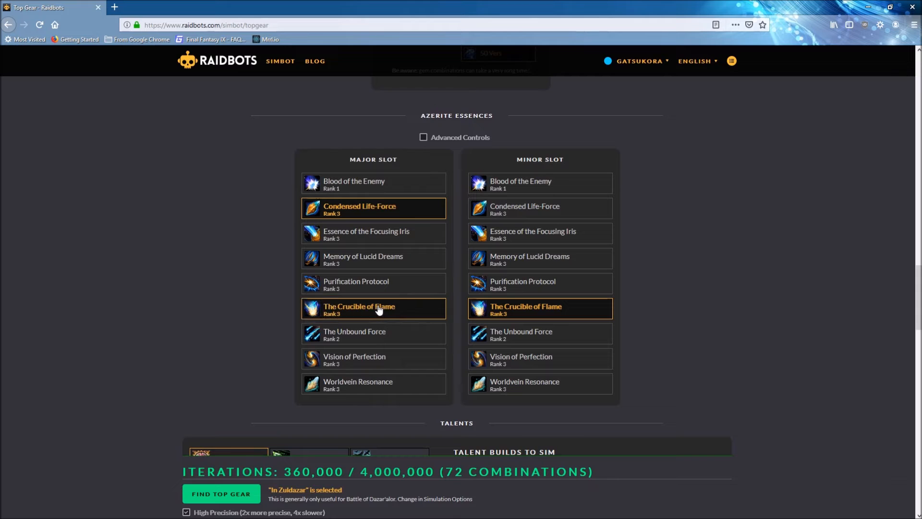
pyautogui.click(535, 212)
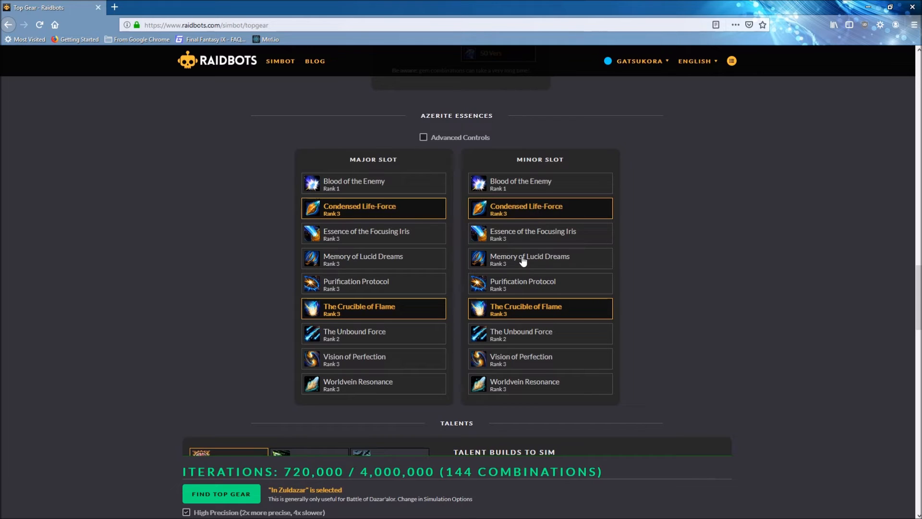
pyautogui.click(353, 288)
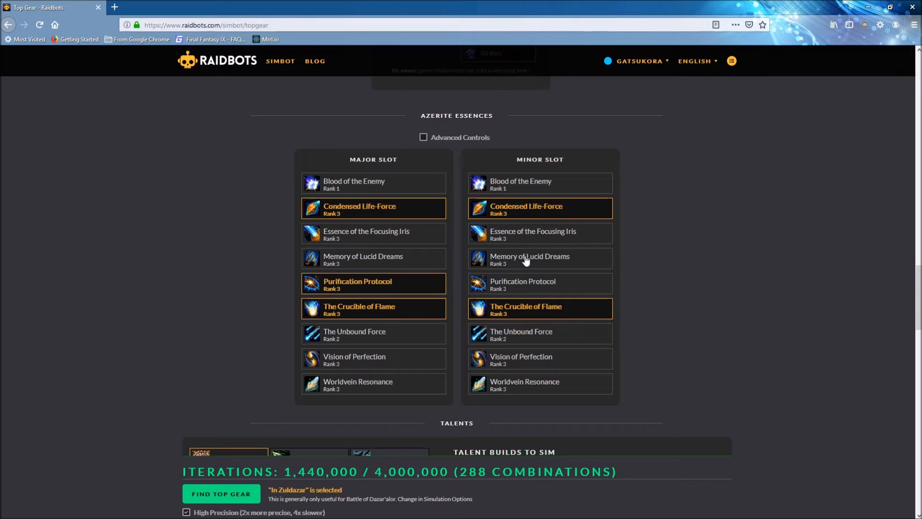
pyautogui.click(514, 281)
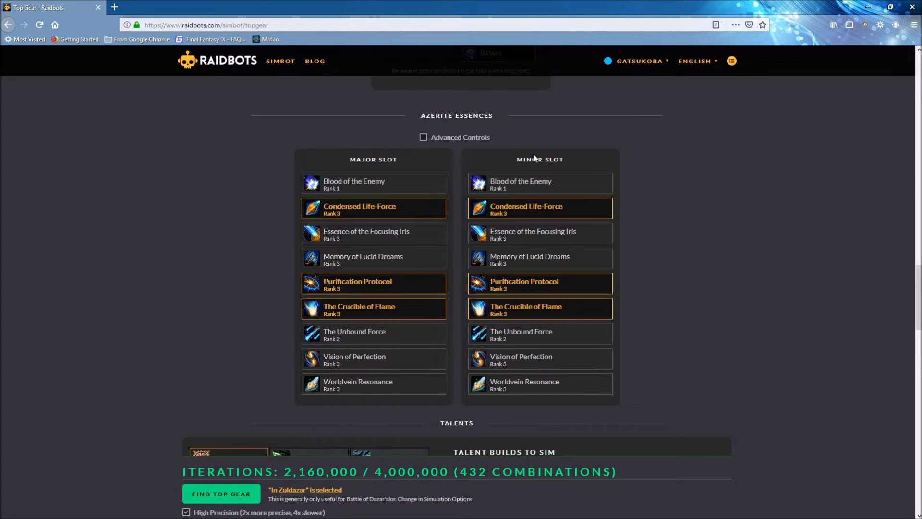
pyautogui.scroll(-4, 769, 225)
pyautogui.scroll(-1, 728, 257)
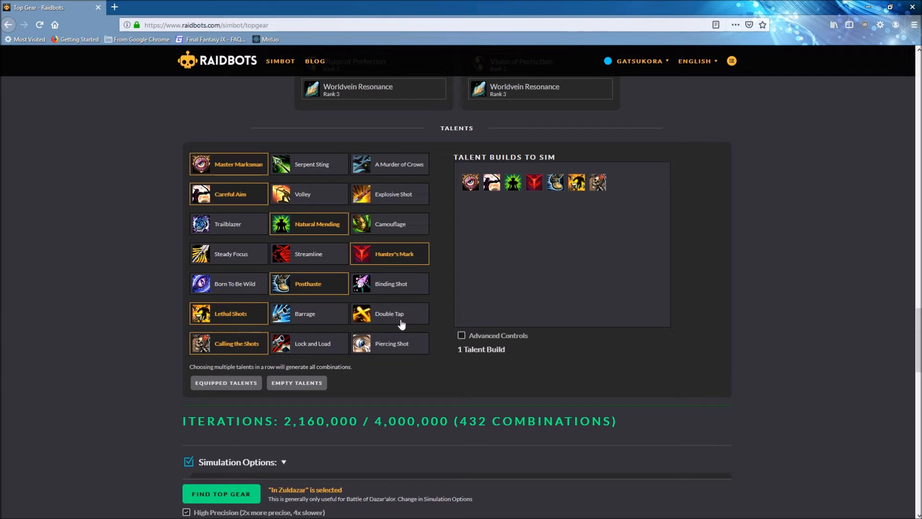
# - Uncheck Advanced Controls under Talent Builds to Sim
pyautogui.click(461, 336)
pyautogui.moveTo(469, 182)
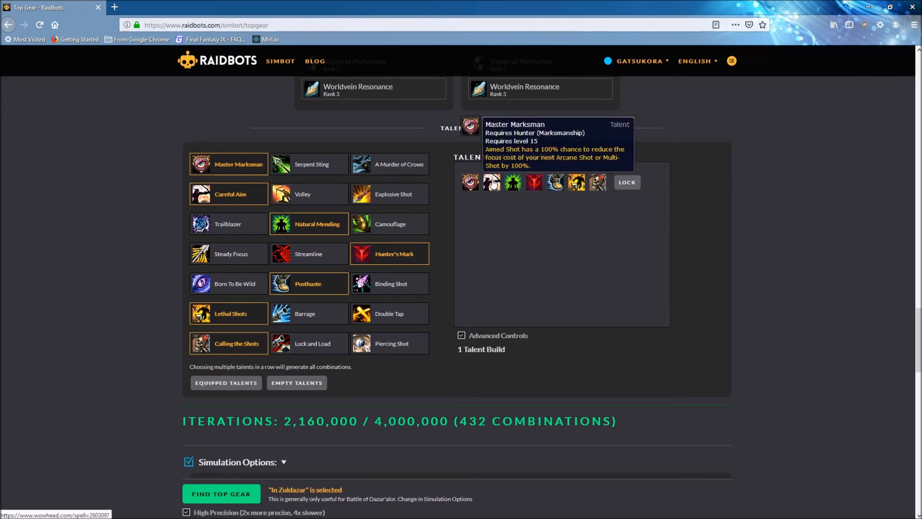
pyautogui.click(462, 335)
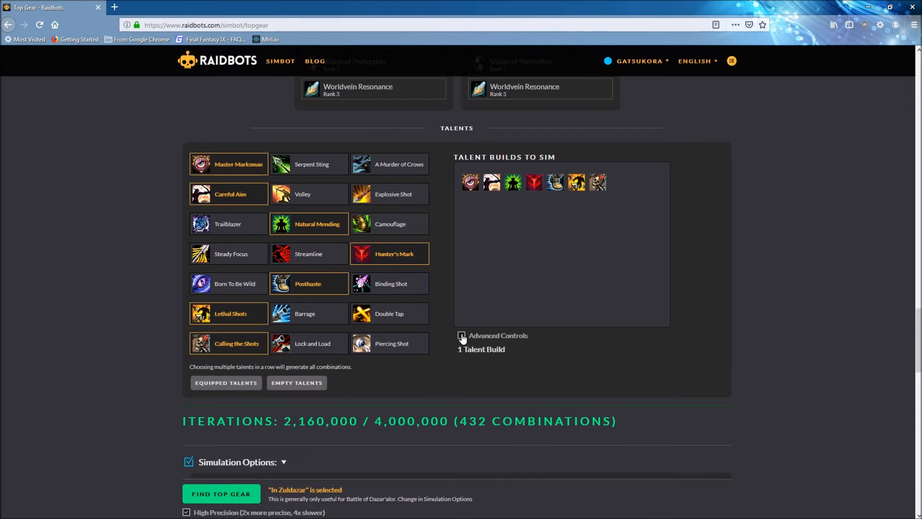
pyautogui.scroll(-5, 449, 357)
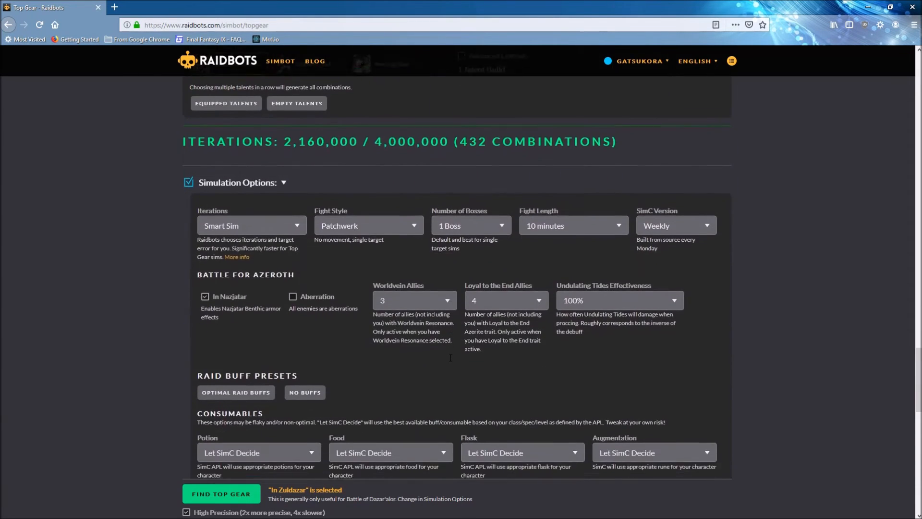
pyautogui.scroll(-3, 450, 357)
pyautogui.scroll(-1, 449, 357)
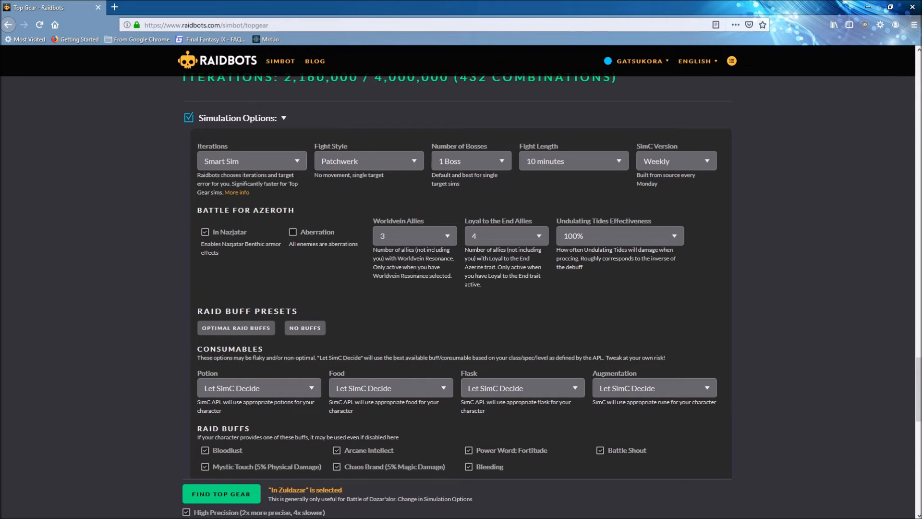
pyautogui.scroll(-3, 405, 291)
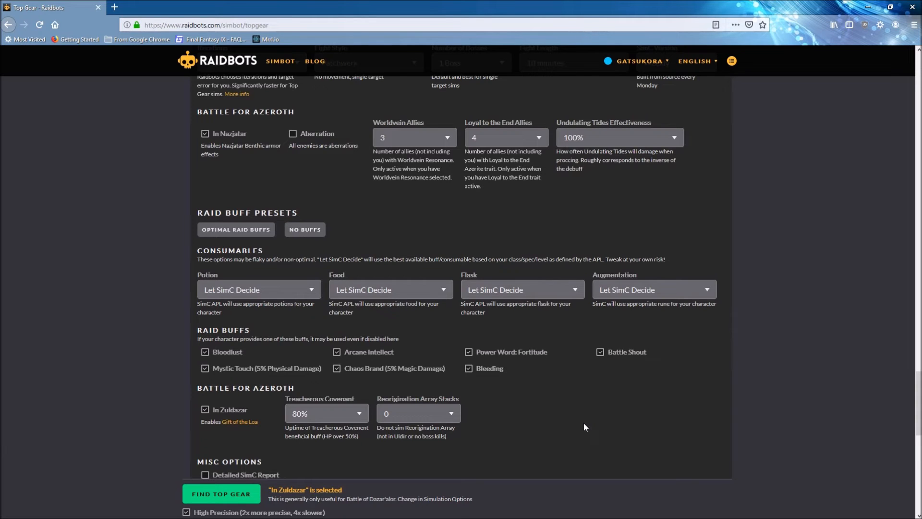
pyautogui.scroll(-1, 583, 426)
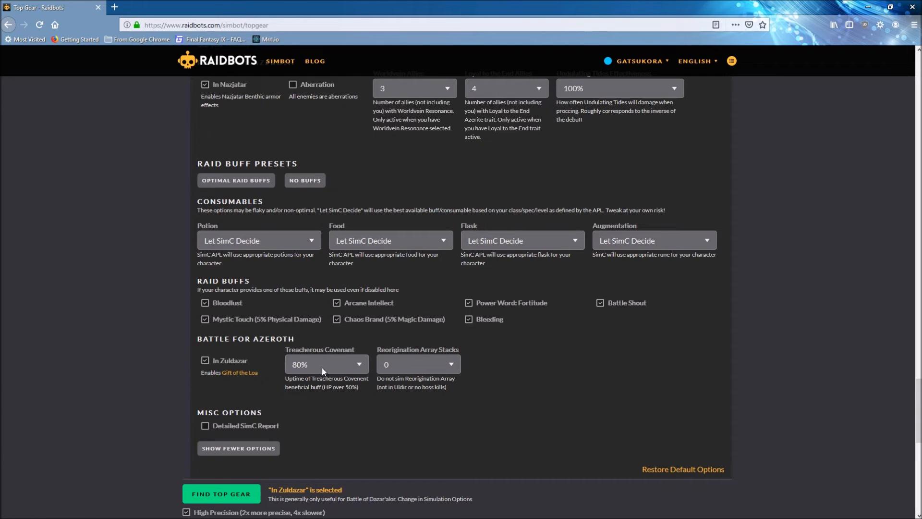
pyautogui.scroll(-2, 507, 388)
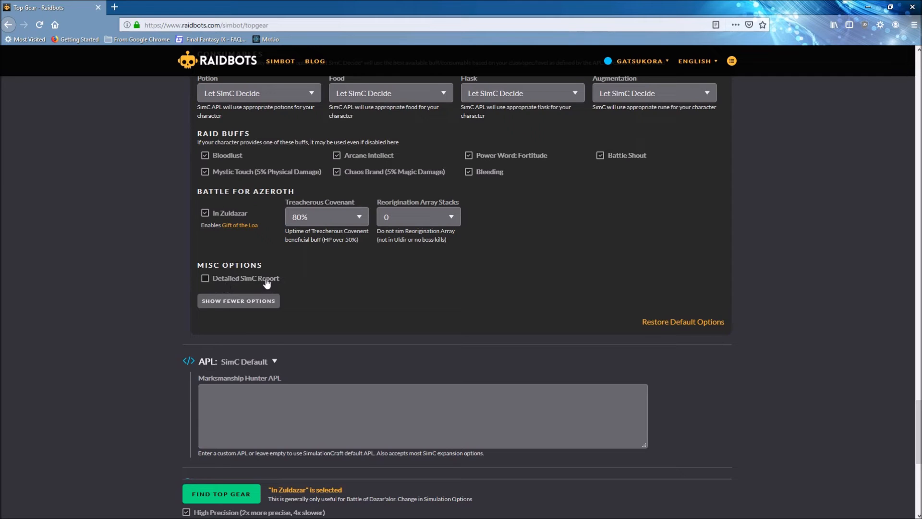
pyautogui.scroll(-8, 486, 310)
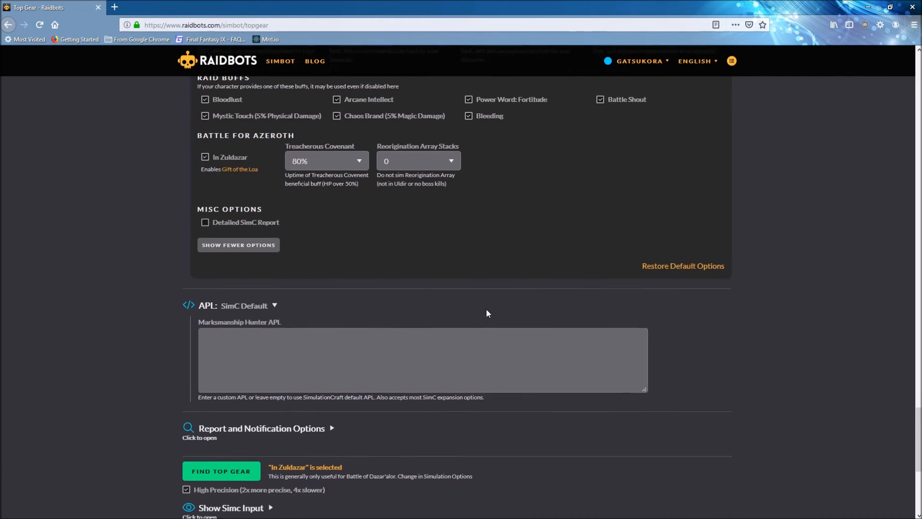
pyautogui.scroll(-5, 487, 309)
pyautogui.scroll(2, 497, 313)
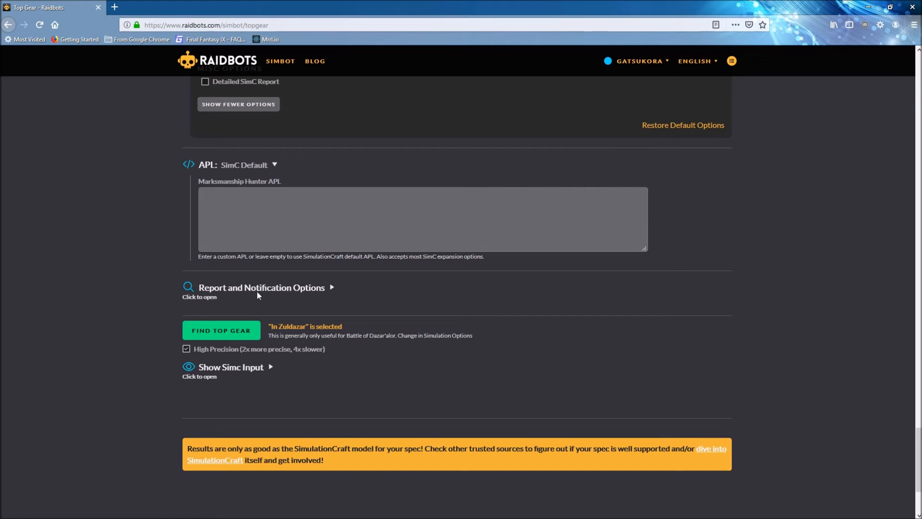
pyautogui.click(333, 288)
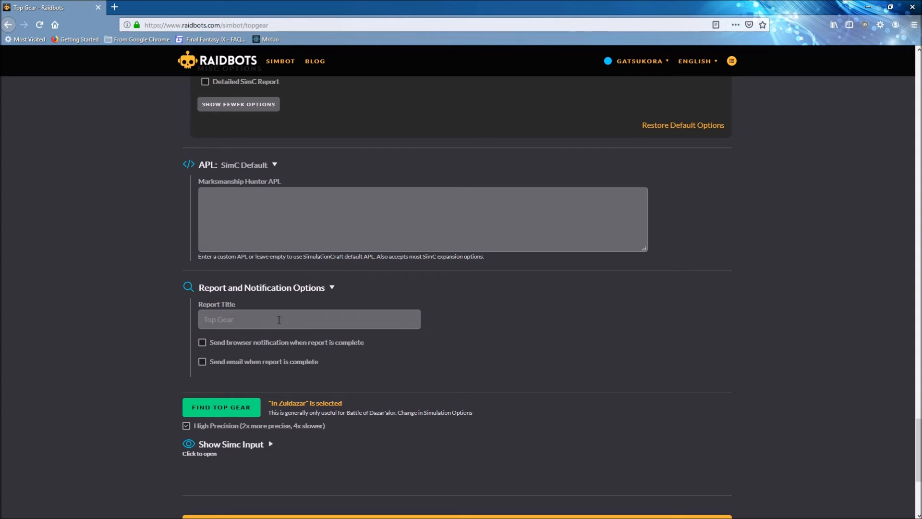
pyautogui.click(331, 288)
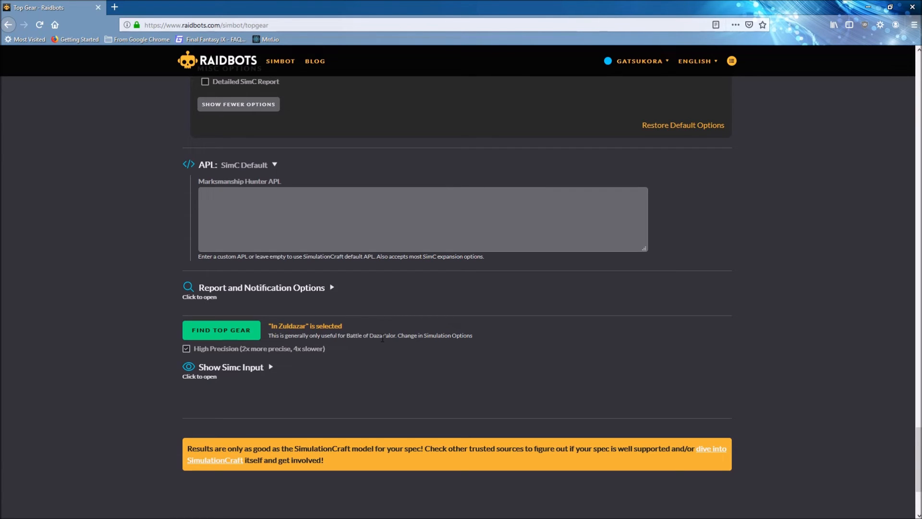
pyautogui.scroll(5, 366, 351)
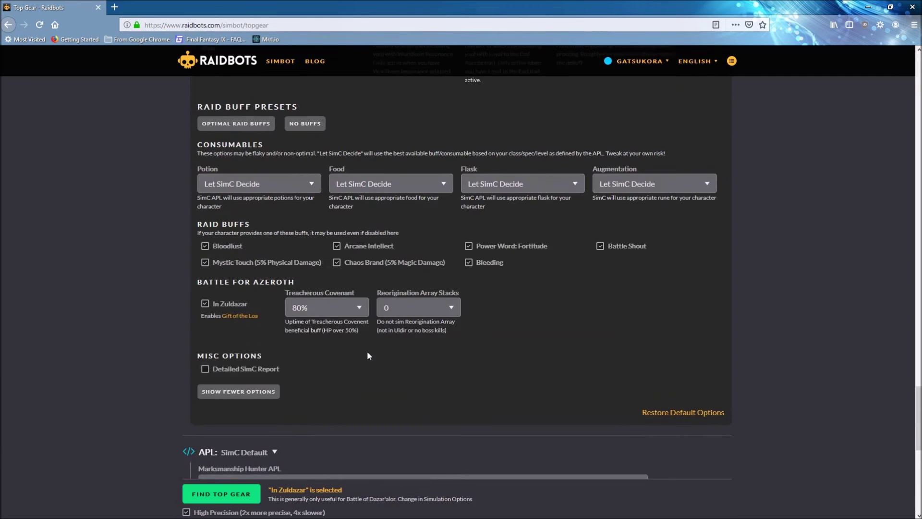
pyautogui.scroll(1, 367, 350)
# - Uncheck In Zuldazar and High Precision, then start Find Top Gear to produce the report
pyautogui.click(206, 311)
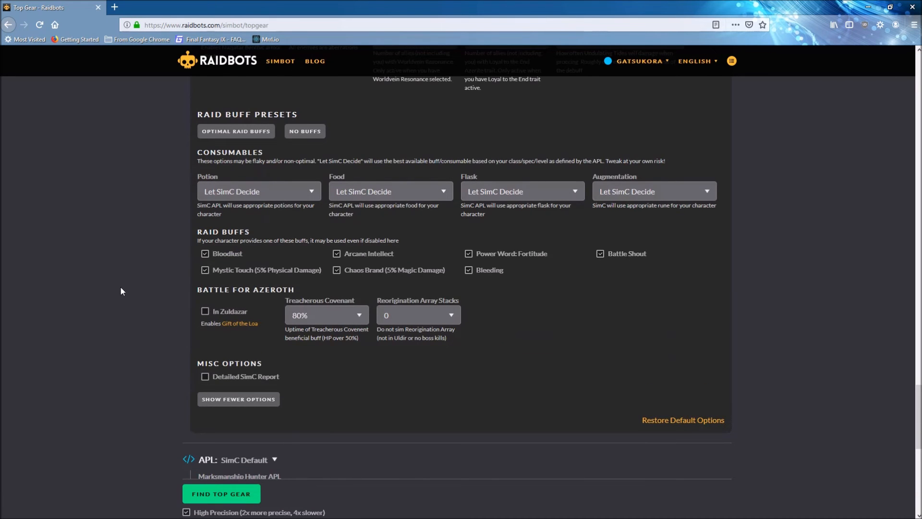
pyautogui.scroll(-8, 121, 278)
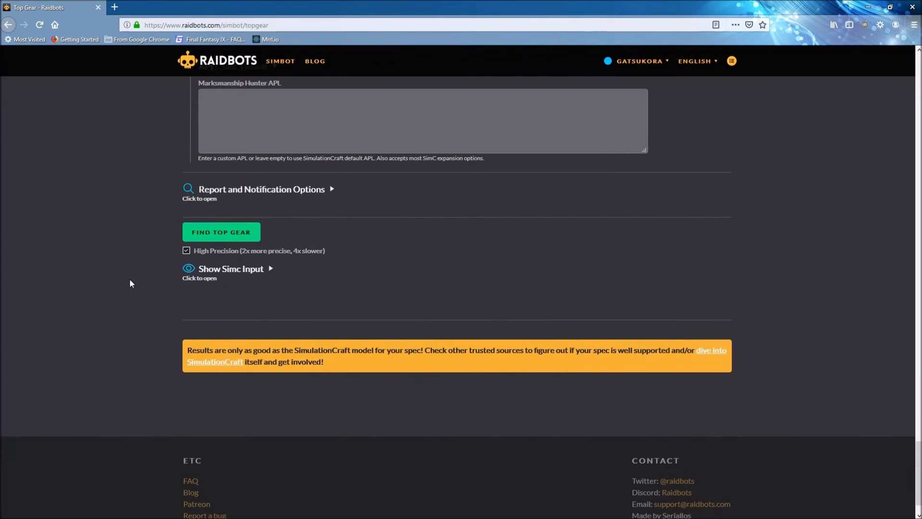
pyautogui.scroll(2, 121, 281)
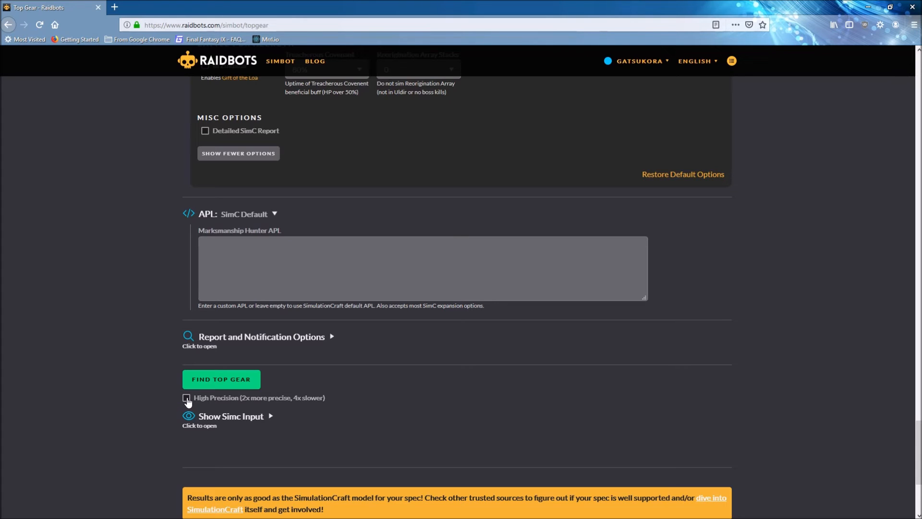
pyautogui.click(187, 398)
pyautogui.click(233, 380)
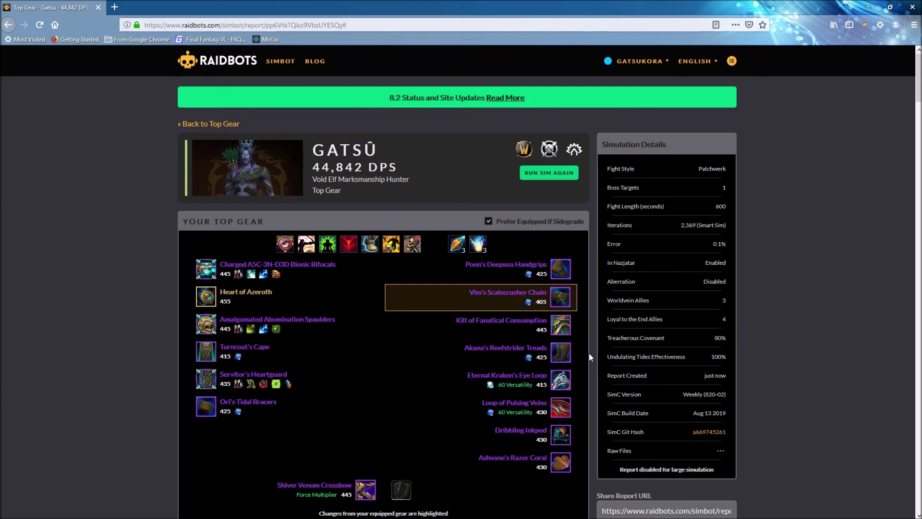
pyautogui.scroll(-2, 341, 391)
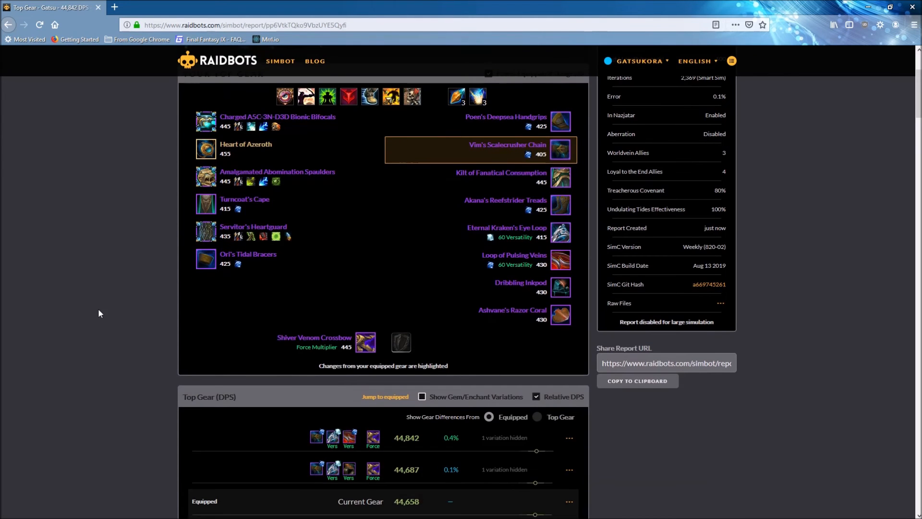
pyautogui.scroll(3, 98, 308)
pyautogui.scroll(-1, 96, 305)
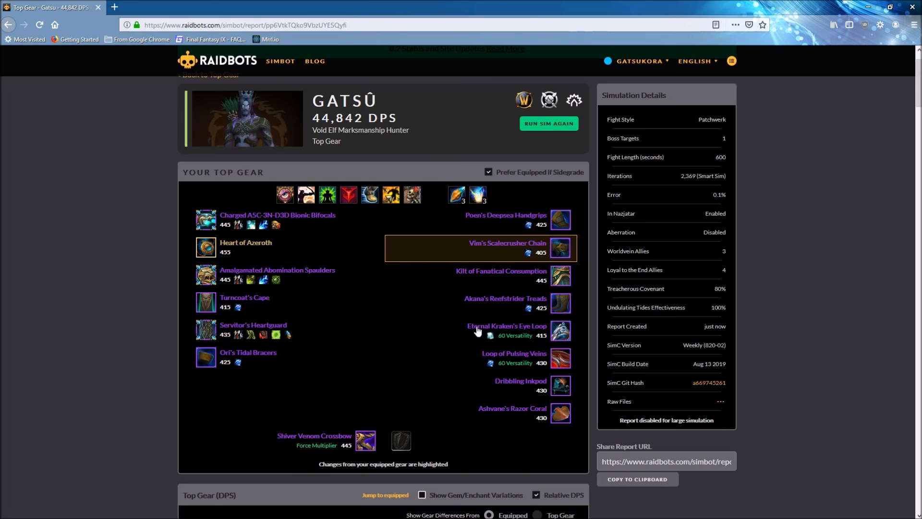
pyautogui.scroll(-2, 448, 317)
pyautogui.scroll(-1, 448, 317)
pyautogui.scroll(-1, 448, 317)
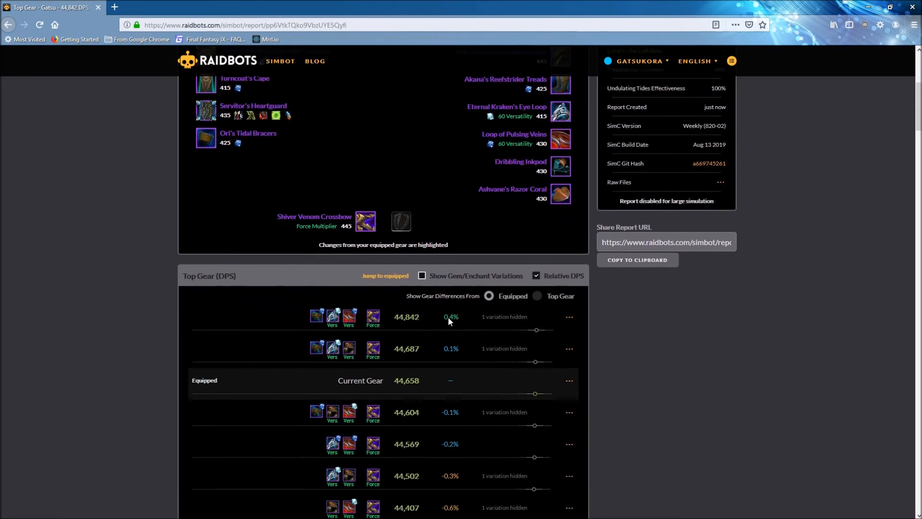
pyautogui.scroll(-1, 447, 316)
pyautogui.scroll(-1, 448, 317)
pyautogui.scroll(-1, 448, 317)
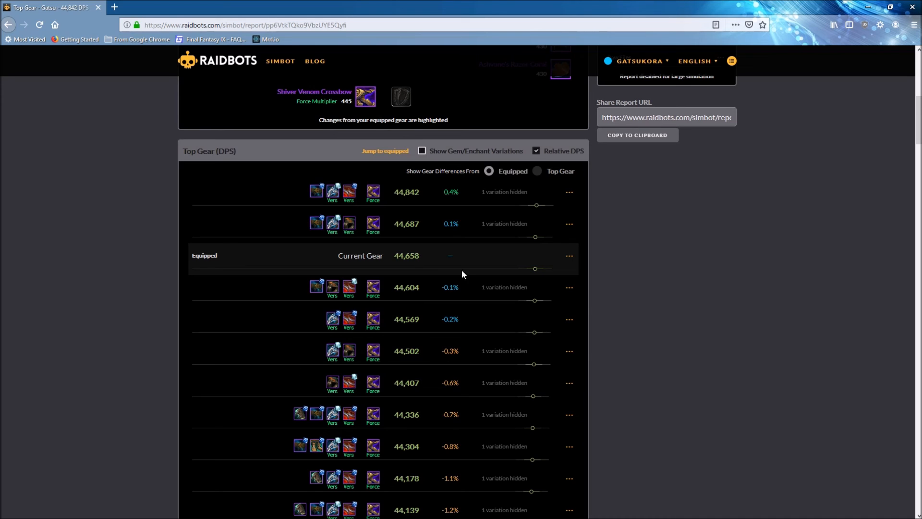
pyautogui.scroll(-3, 462, 303)
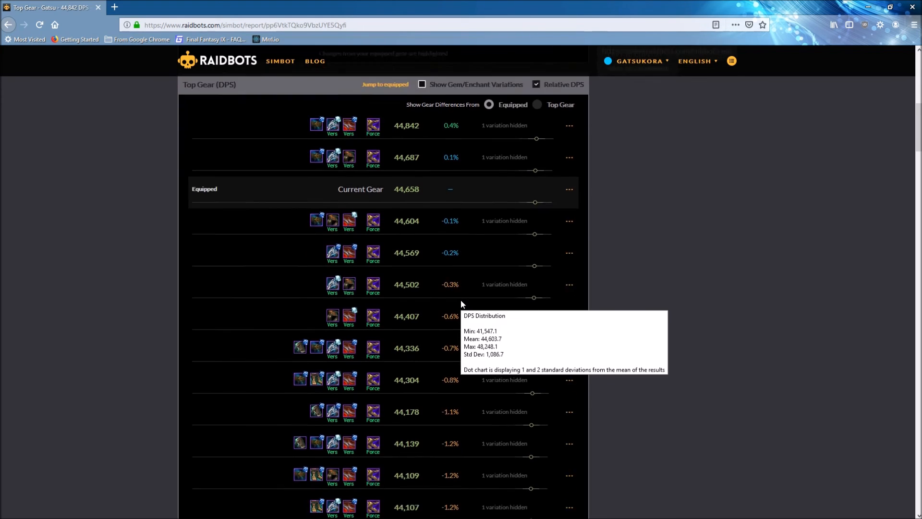
pyautogui.scroll(-3, 504, 306)
pyautogui.scroll(-2, 549, 311)
pyautogui.scroll(-3, 622, 320)
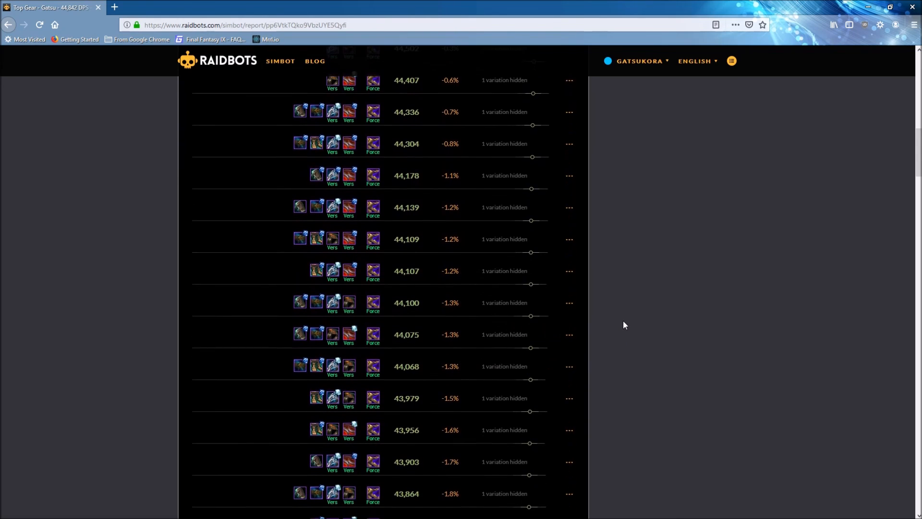
pyautogui.scroll(-3, 623, 320)
pyautogui.scroll(-3, 623, 321)
pyautogui.scroll(-3, 623, 321)
pyautogui.scroll(-2, 623, 320)
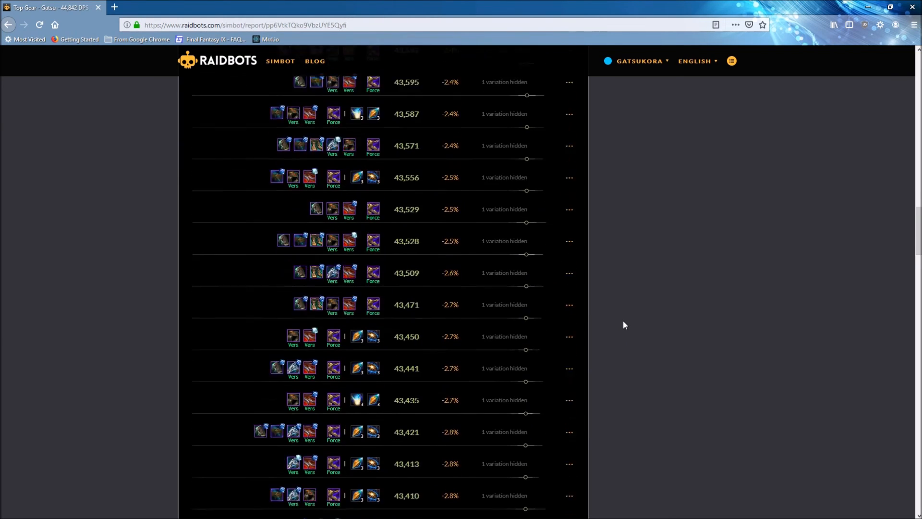
pyautogui.scroll(-2, 623, 320)
pyautogui.scroll(-2, 624, 321)
pyautogui.scroll(-2, 624, 321)
pyautogui.scroll(-2, 623, 321)
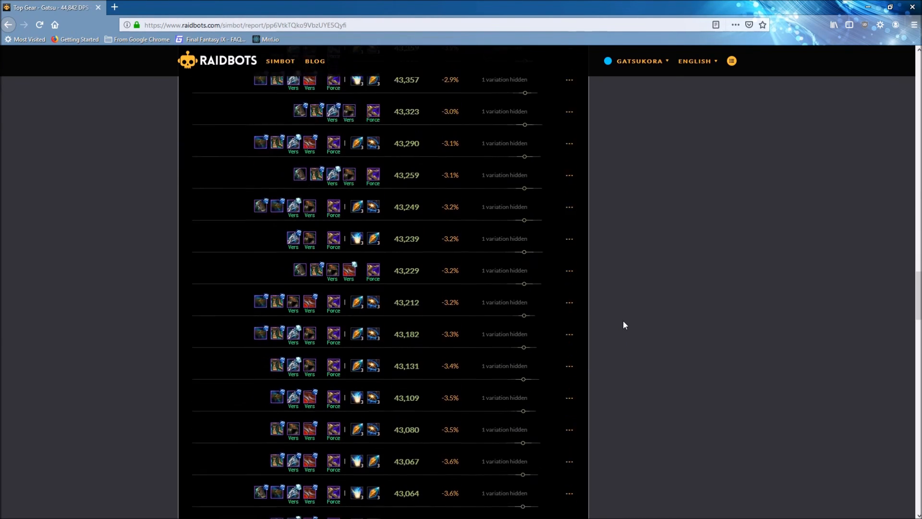
pyautogui.scroll(-3, 623, 321)
pyautogui.scroll(-3, 624, 321)
pyautogui.scroll(-2, 623, 320)
pyautogui.scroll(-3, 623, 321)
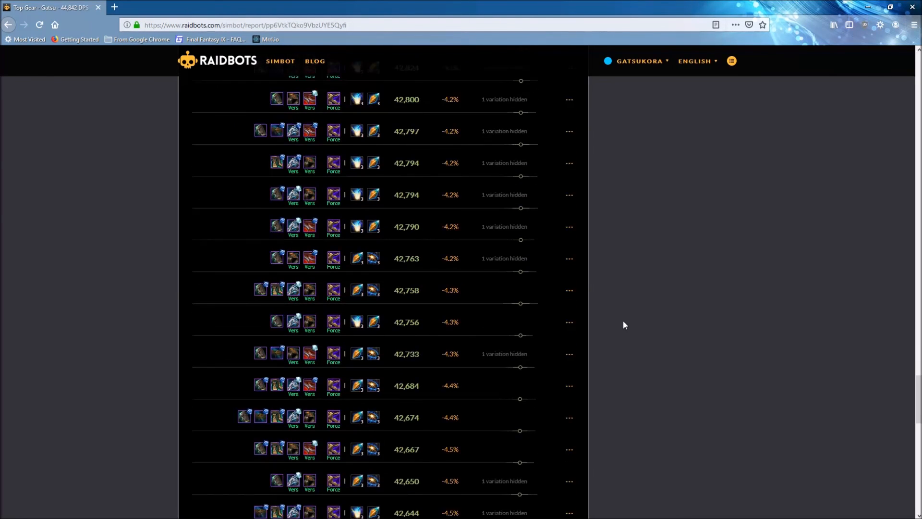
pyautogui.scroll(-1, 623, 320)
pyautogui.scroll(-3, 623, 319)
pyautogui.scroll(-3, 623, 321)
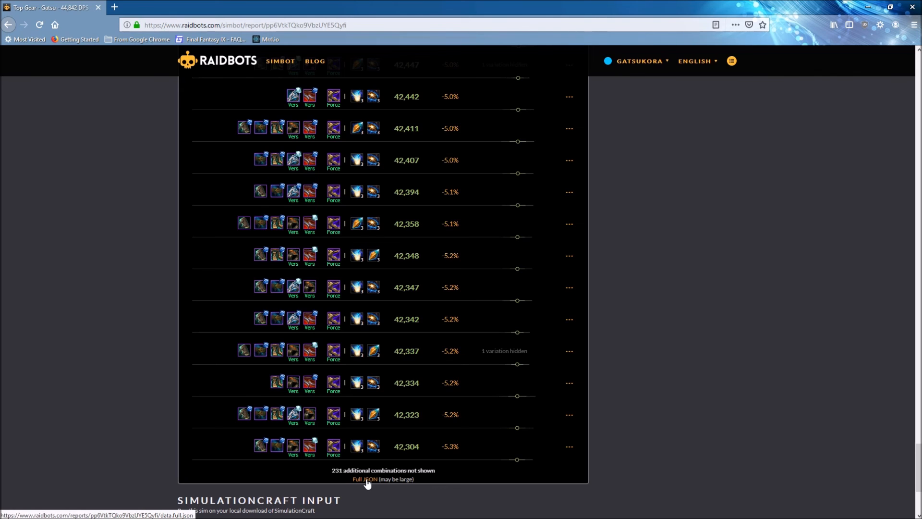
pyautogui.scroll(-3, 701, 351)
pyautogui.scroll(-1, 700, 350)
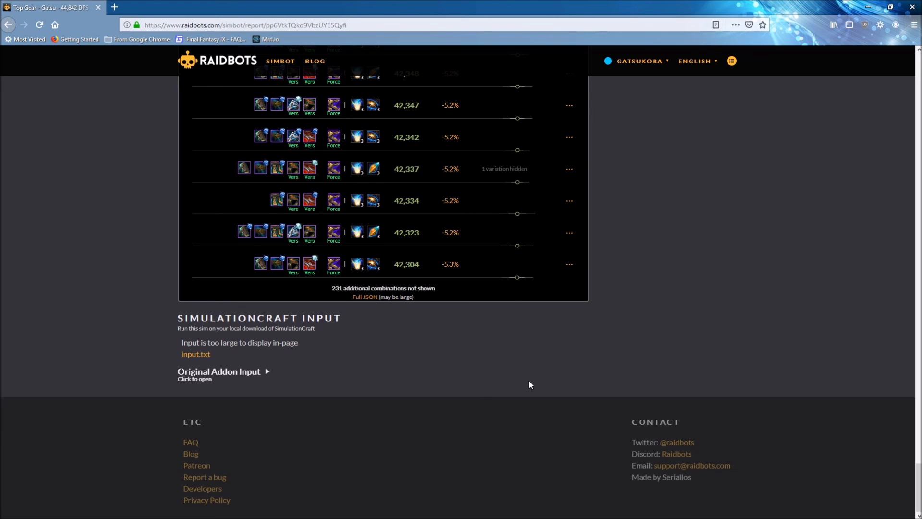
pyautogui.scroll(10, 522, 348)
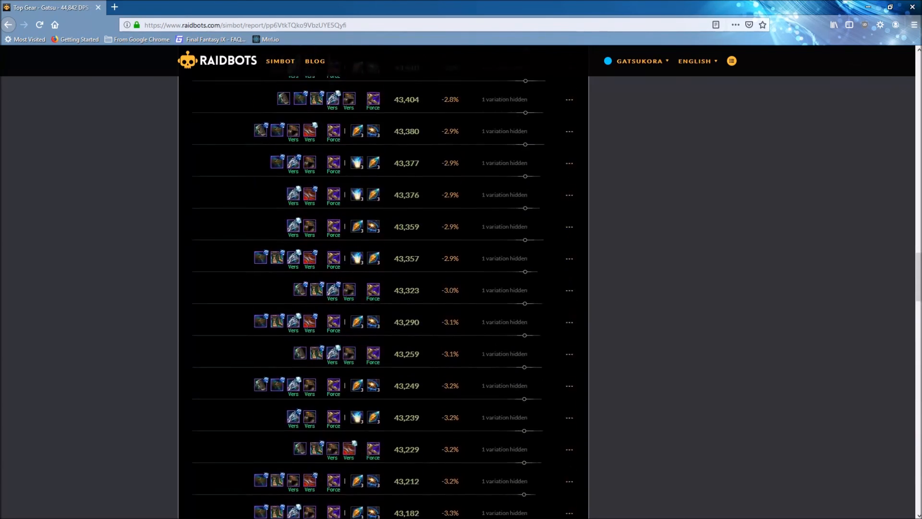
pyautogui.scroll(5, 505, 352)
pyautogui.scroll(5, 504, 352)
pyautogui.scroll(10, 505, 352)
pyautogui.scroll(5, 508, 342)
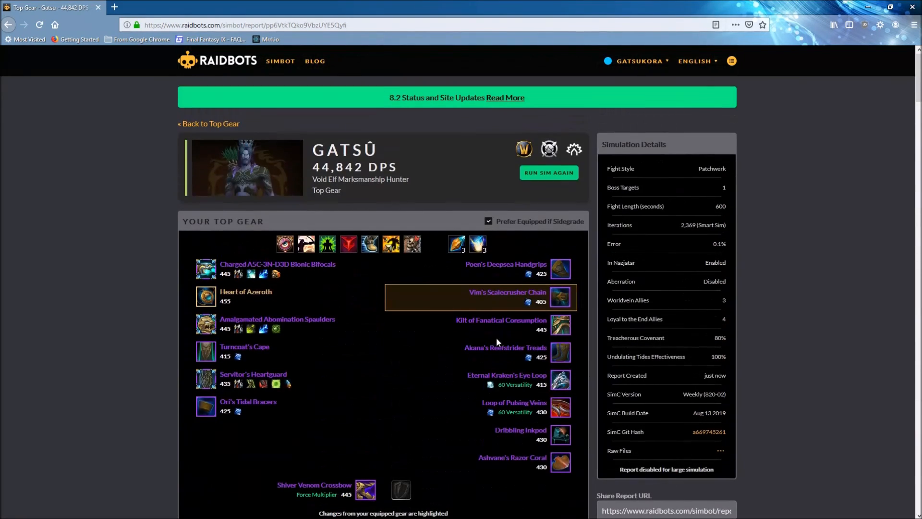